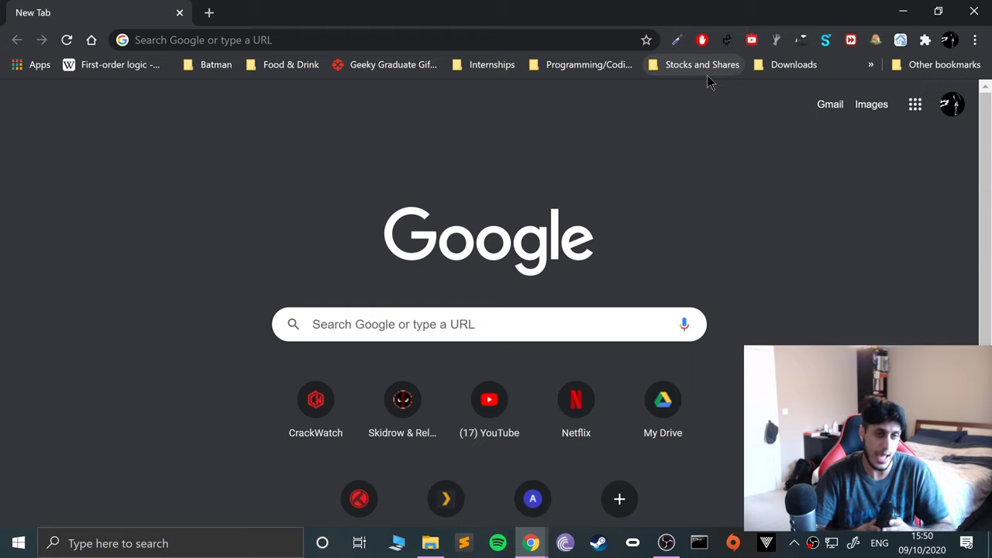
Step: Search the web for betterjoyforcemu and open the Davidobot/BetterJoy repository on GitHub
click(483, 39)
text(betterjoyforcemu)
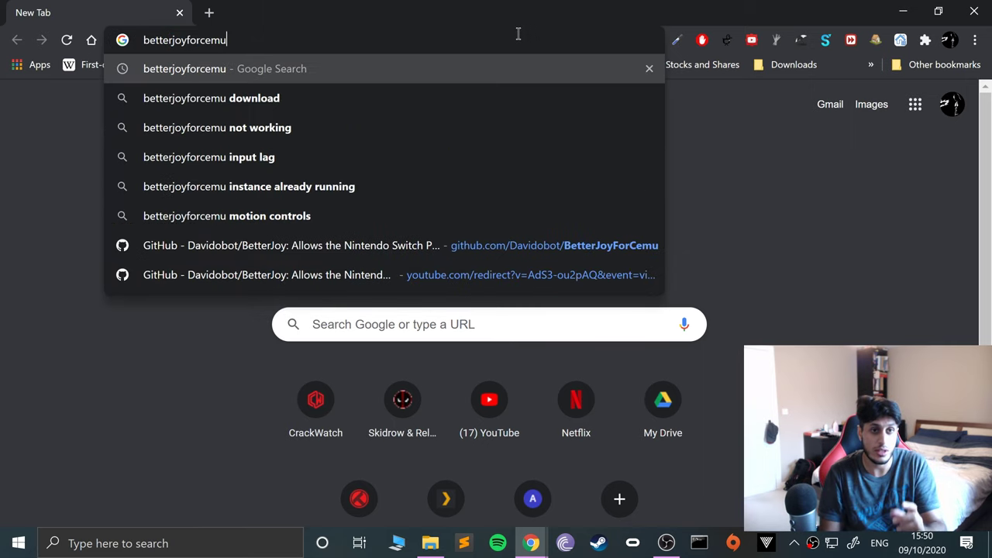
key(Return)
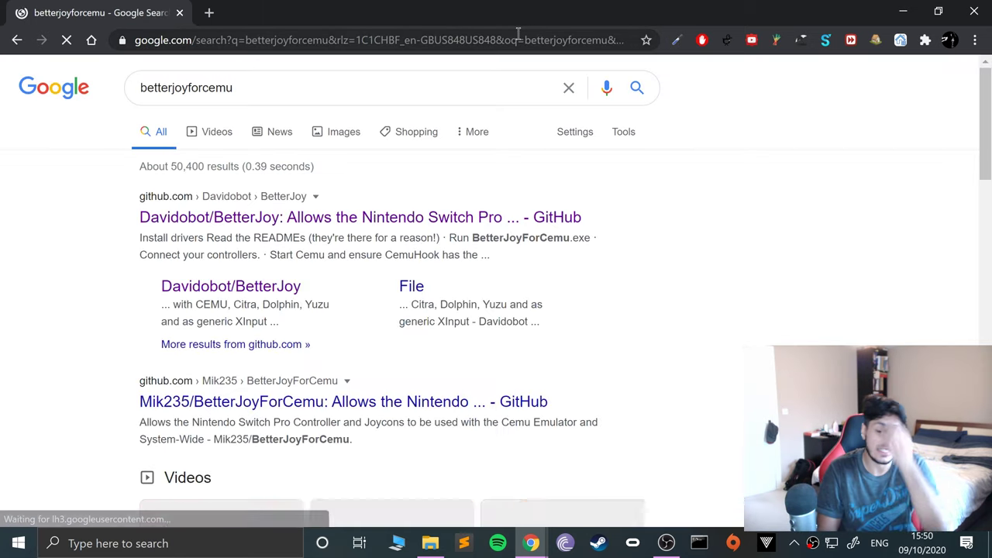
click(392, 217)
Step: Open the BetterJoy repository's Releases page and go to the Version 6.4α download assets
scroll(682, 411, down, 5)
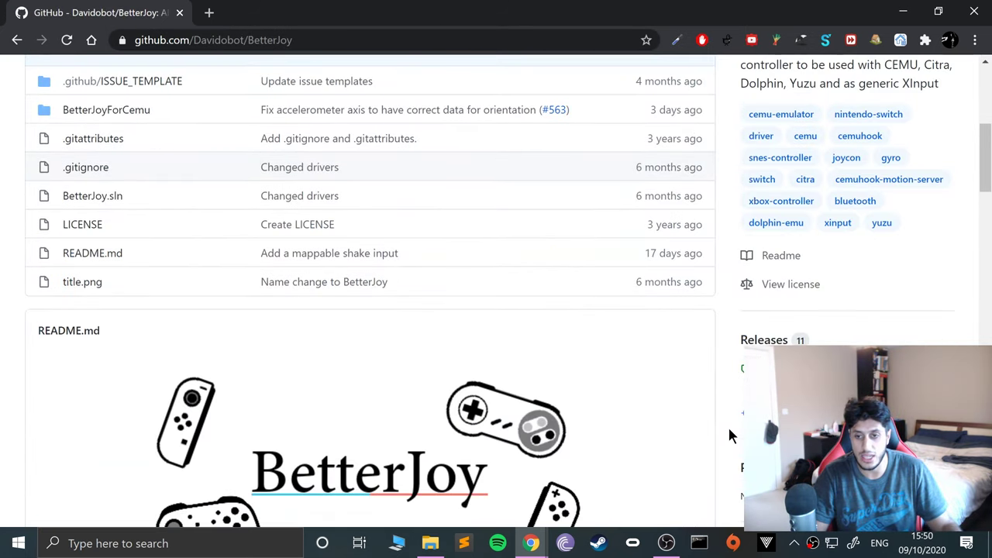
click(763, 339)
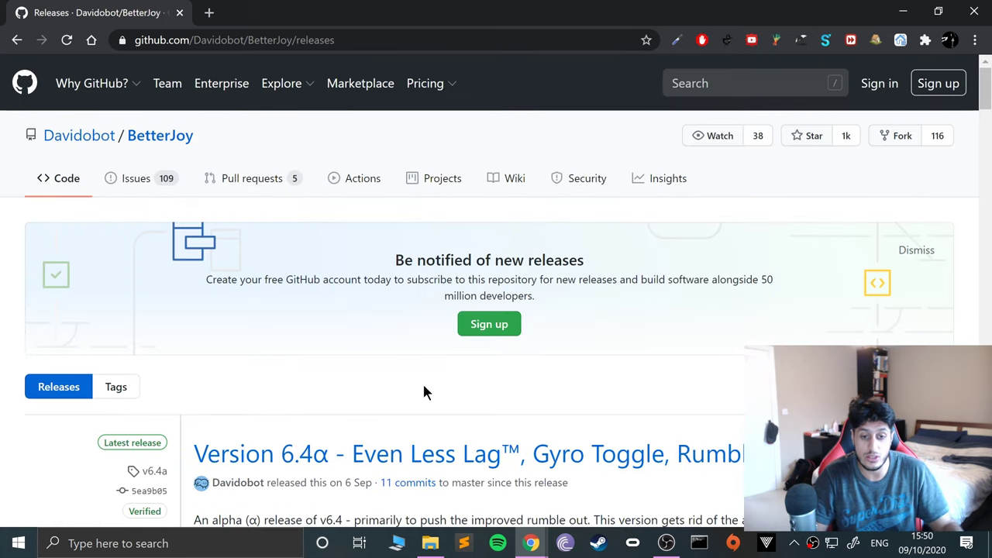
scroll(424, 392, down, 4)
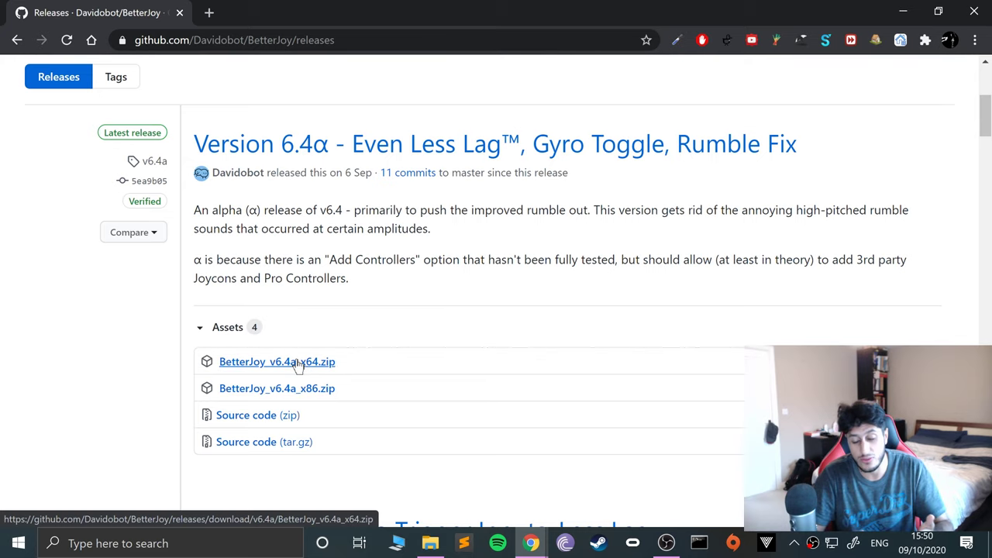
Step: Switch to File Explorer, check the PC's system type in the system properties, and return to the BetterJoy releases page
click(430, 543)
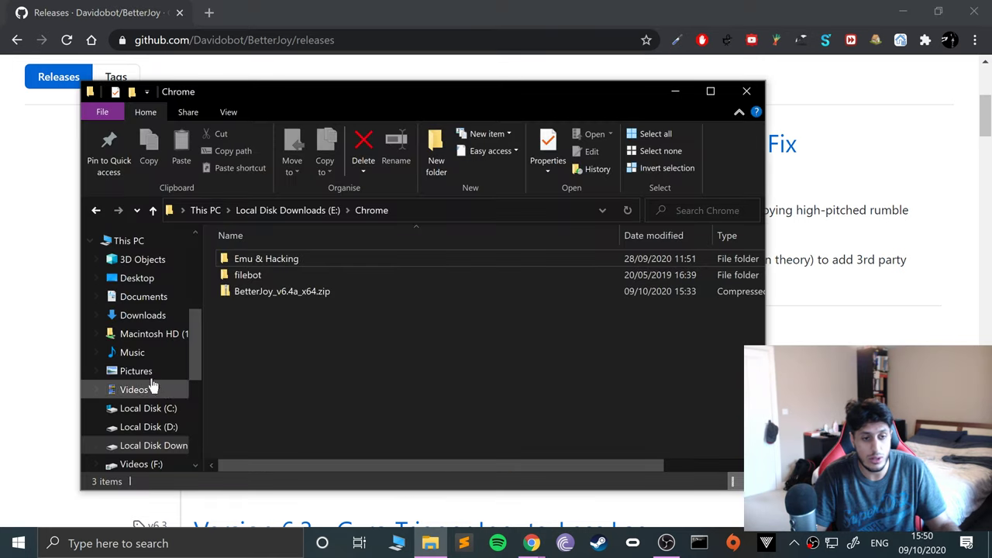
click(128, 240)
click(425, 151)
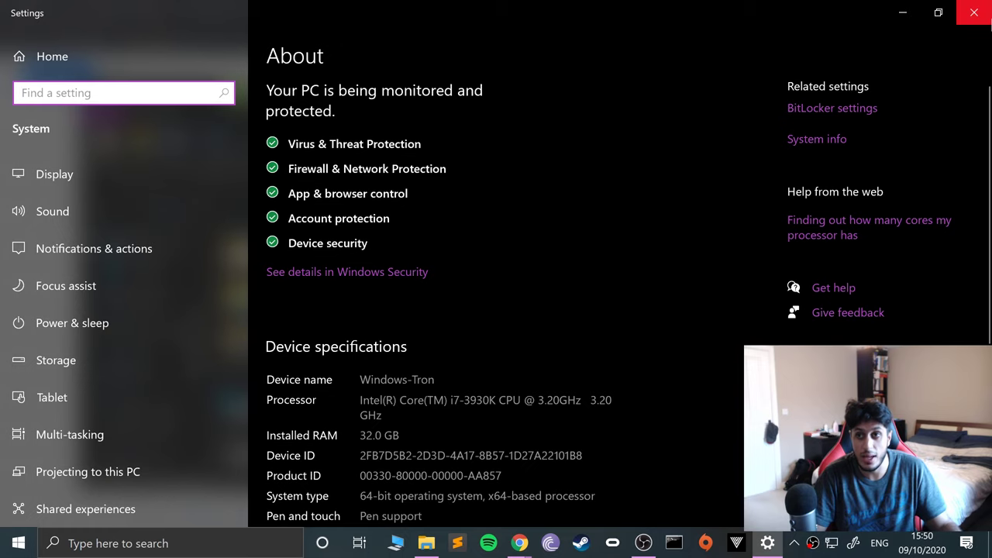
click(974, 12)
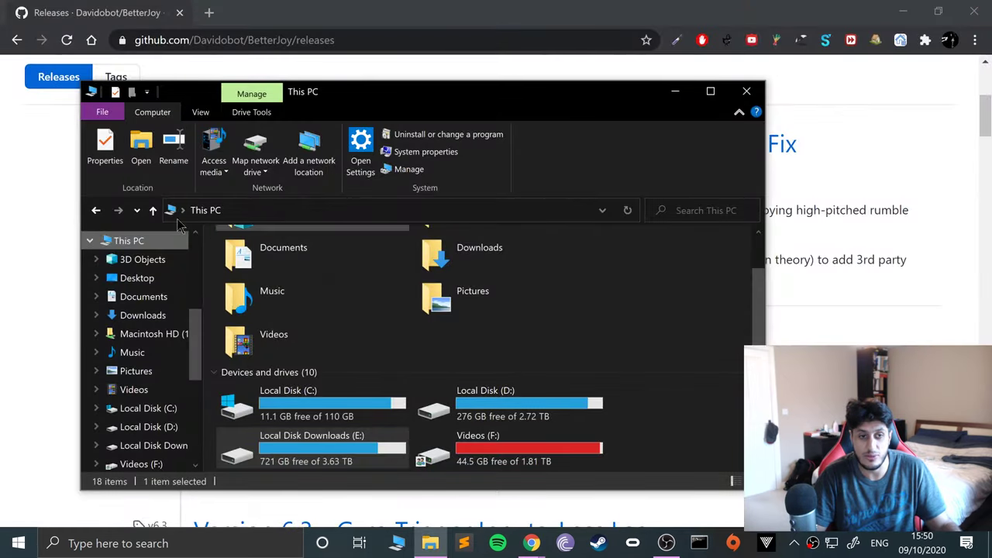
click(95, 210)
click(5, 230)
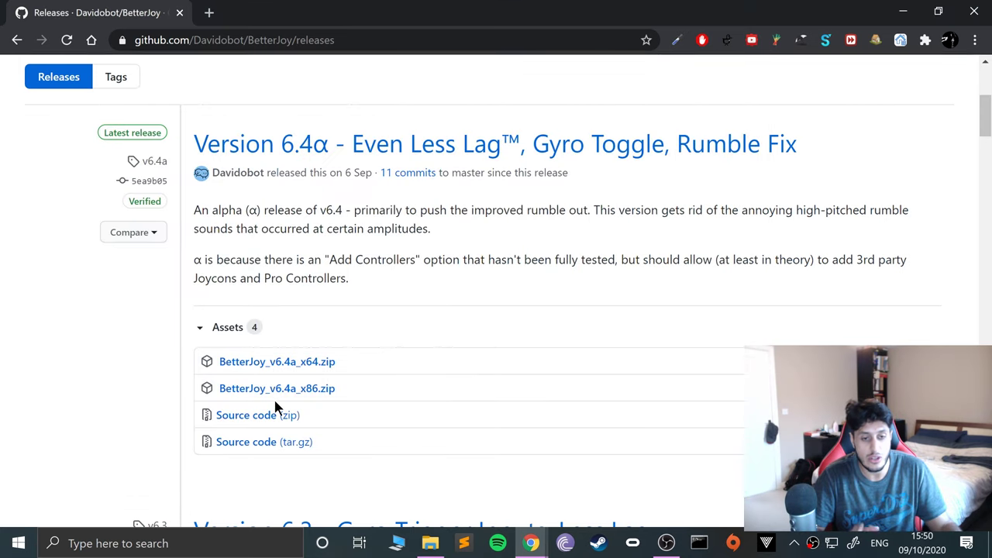
click(285, 362)
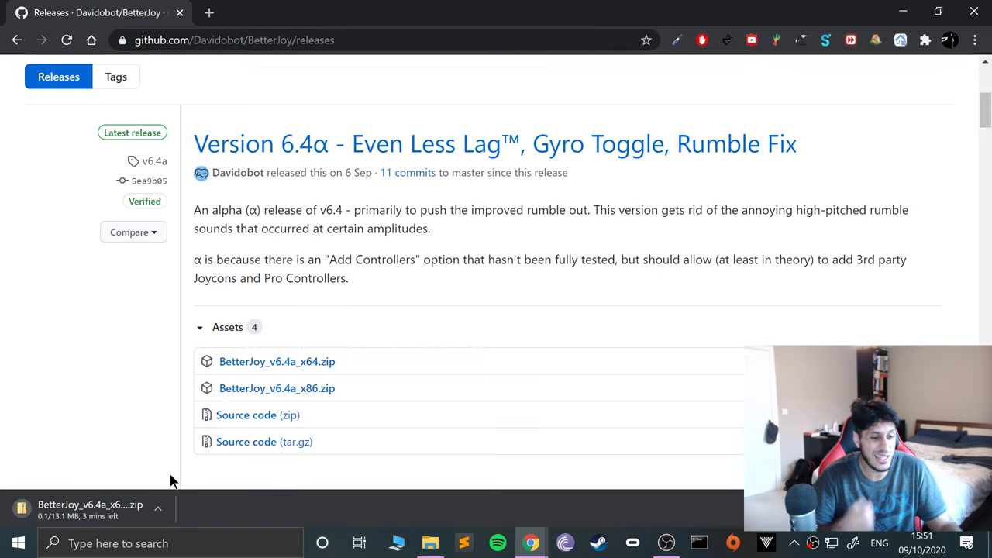
click(160, 513)
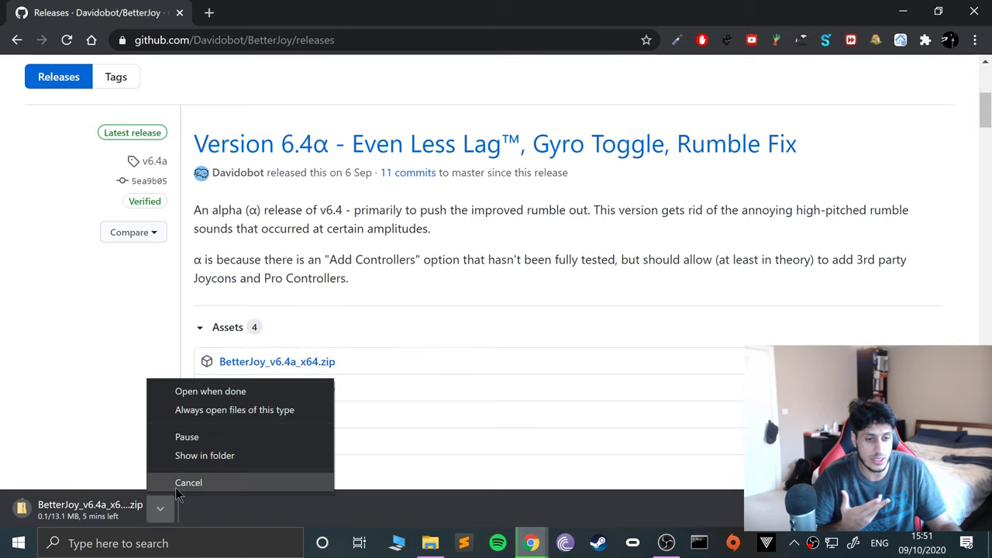
click(176, 486)
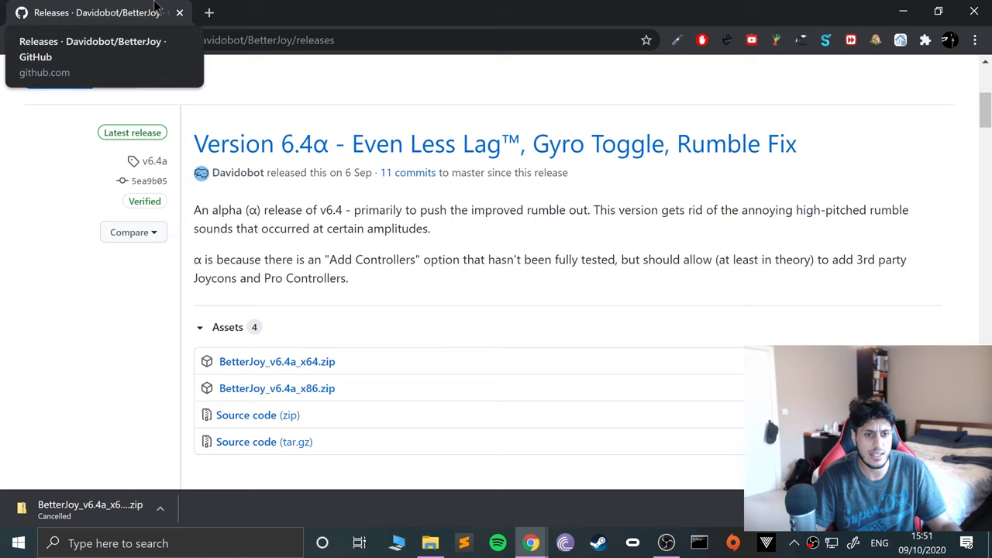
Step: In File Explorer, extract BetterJoy_v6.4a_x64.zip to E:\Chrome\BetterJoy_v6.4a_x64 with the extracted files shown when complete
click(430, 543)
click(311, 295)
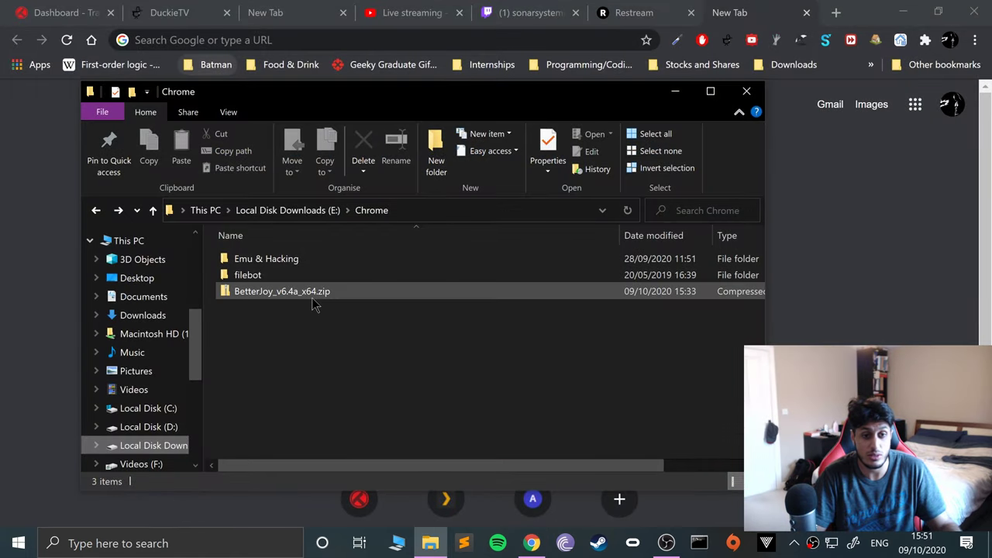
right_click(311, 296)
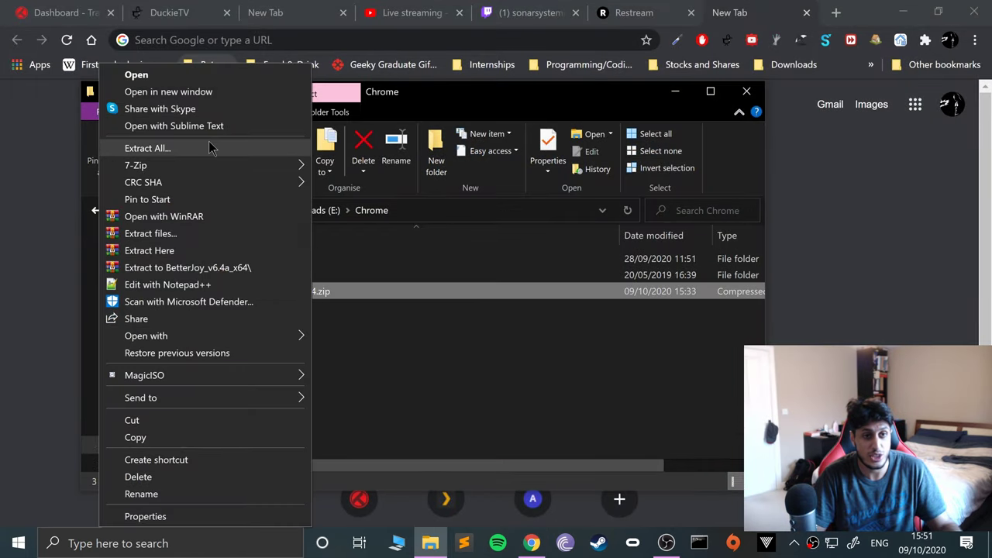
click(248, 148)
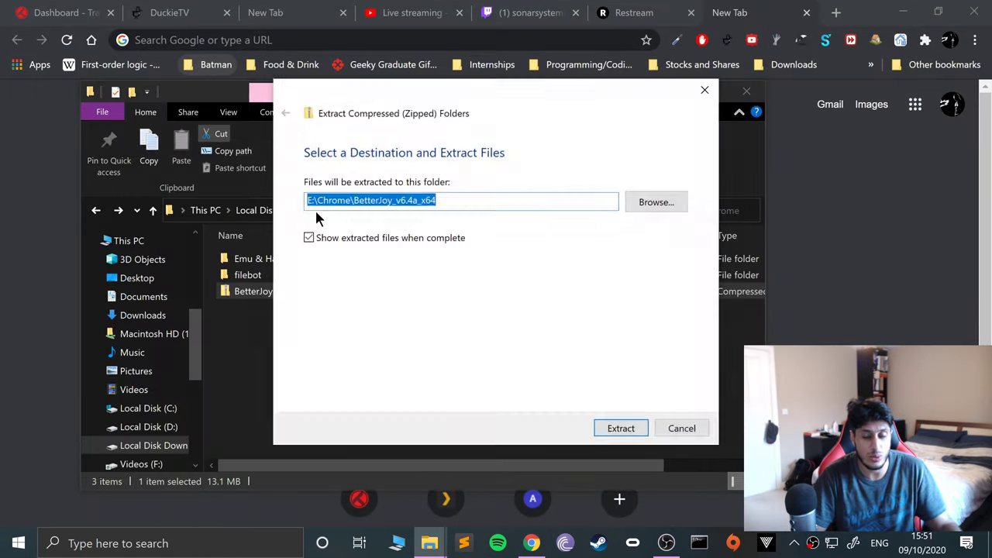
click(610, 430)
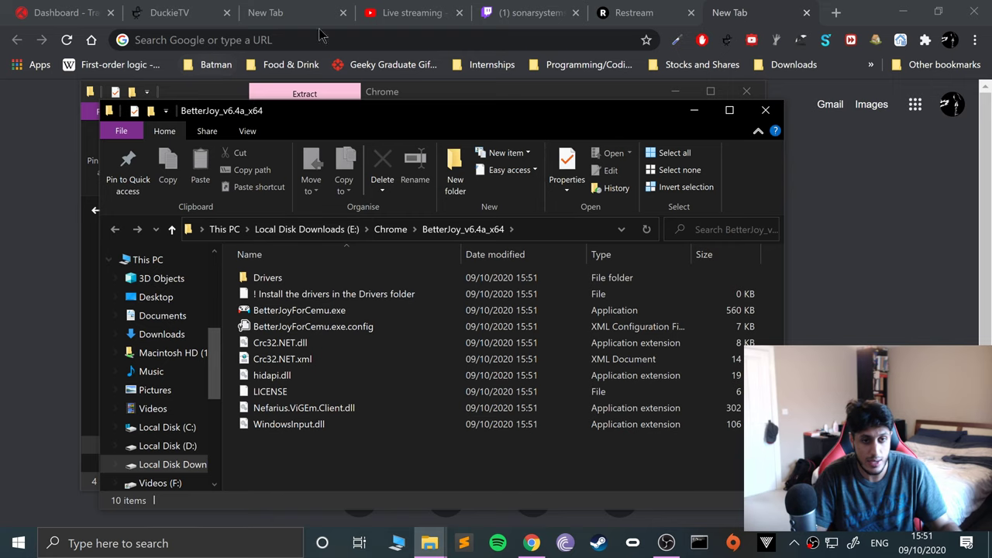
Step: Run HIDGuardian Install (Run as Admin).bat as administrator from the Drivers\HIDGuardian folder, allow it past SmartScreen, and close its console when done
double_click(350, 279)
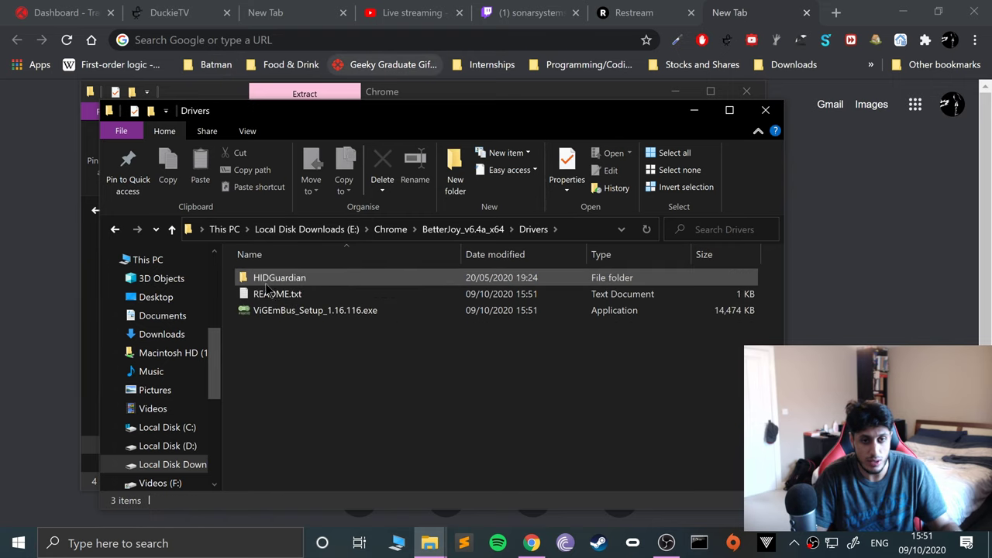
double_click(266, 284)
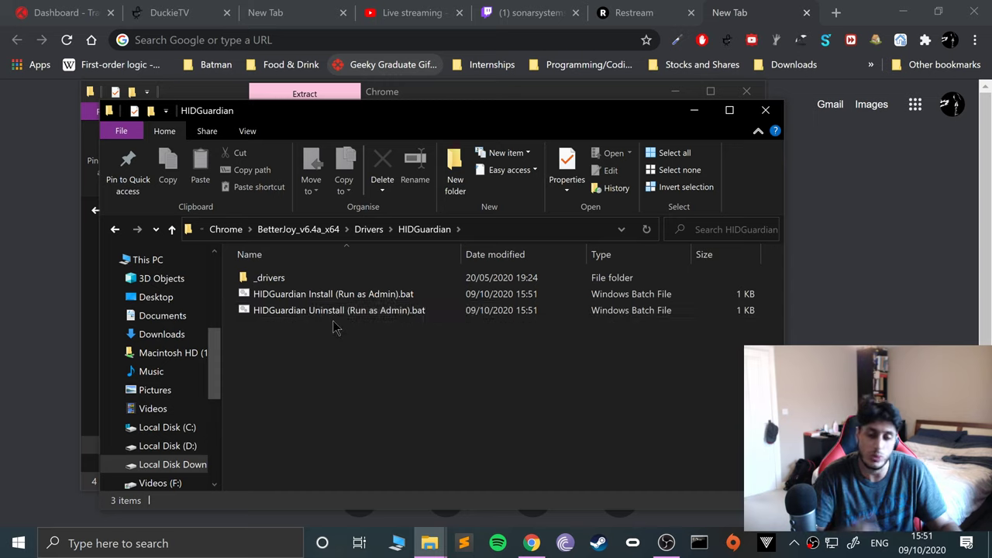
right_click(318, 299)
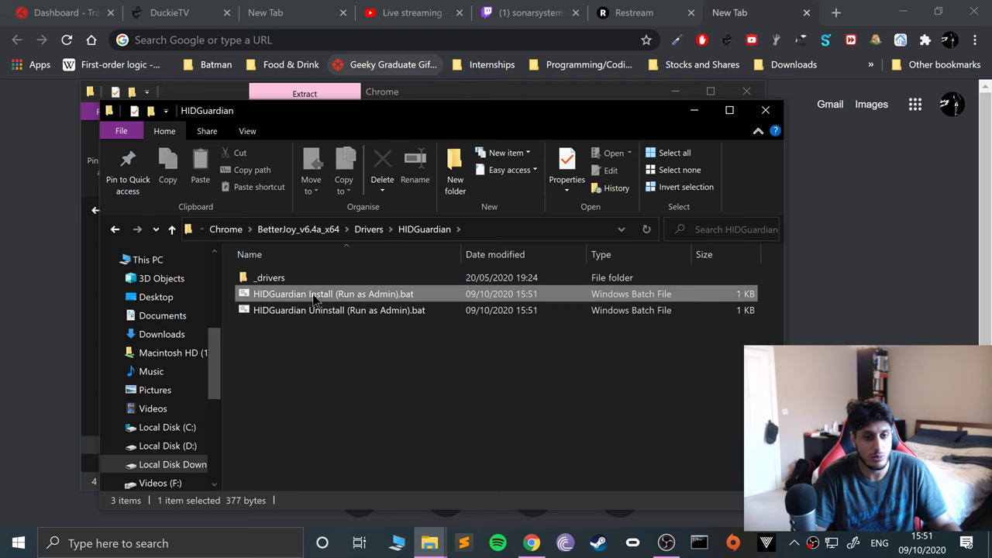
click(143, 147)
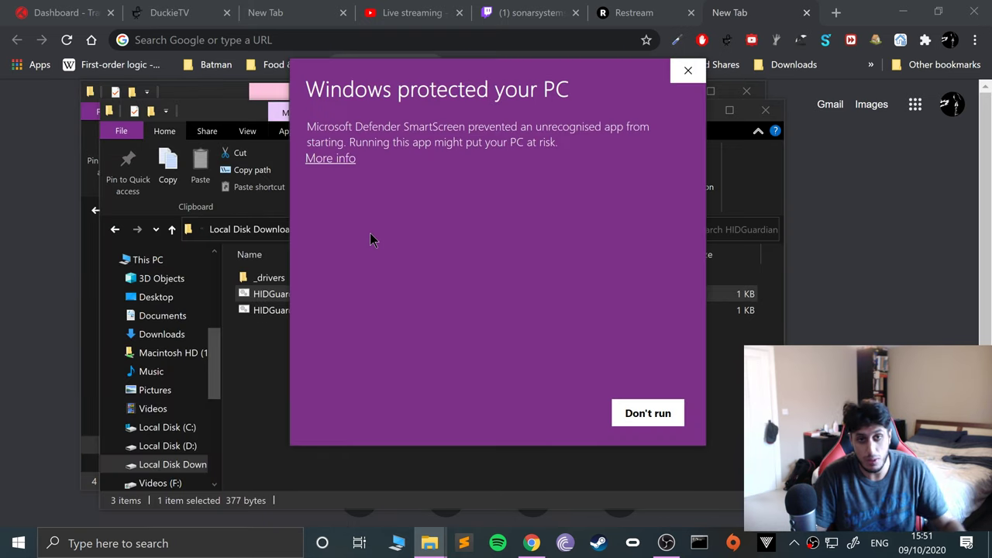
click(330, 160)
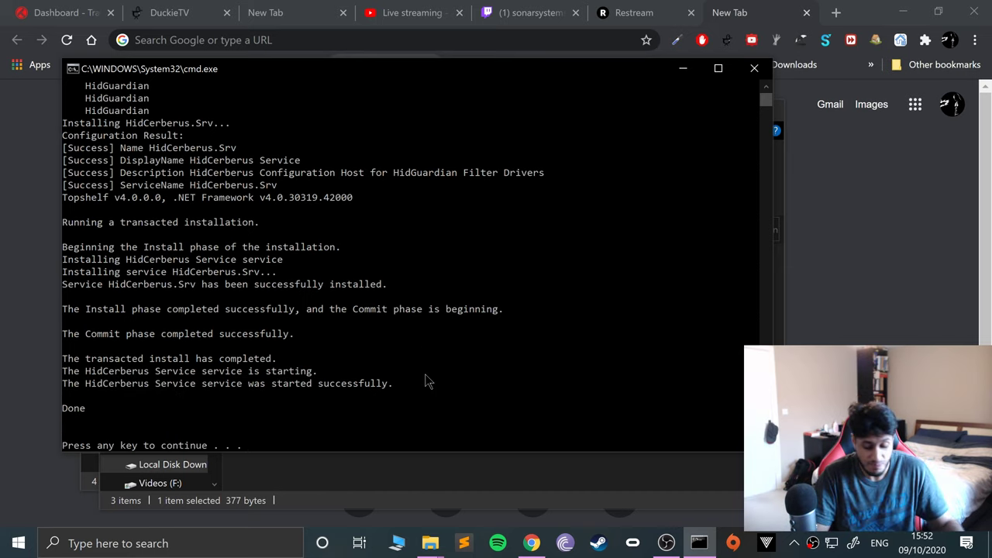
key(Return)
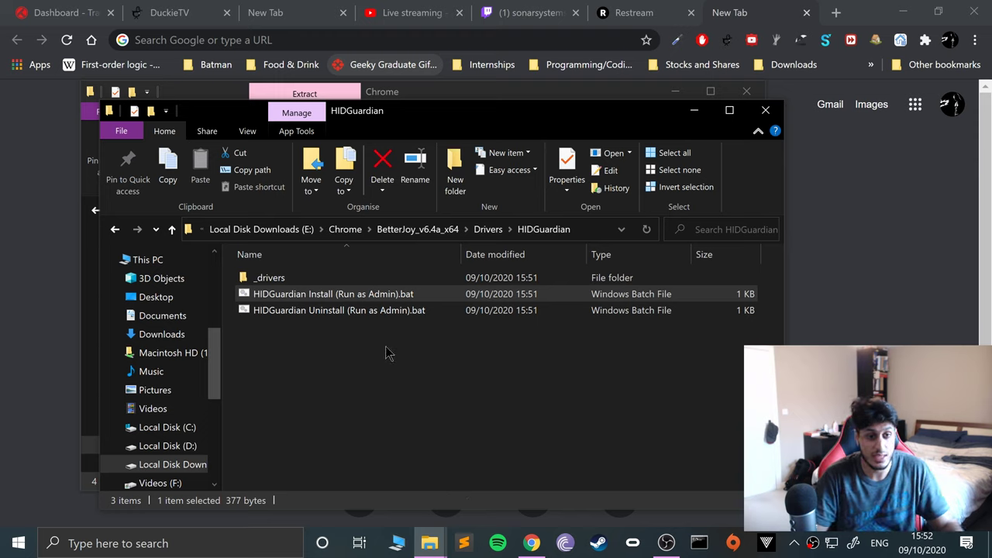
Step: Run ViGEmBus_Setup_1.16.116.exe from the Drivers folder to remove the existing ViGEm Bus Driver, and complete its setup again
key(alt+Left)
key(Down)
key(Down)
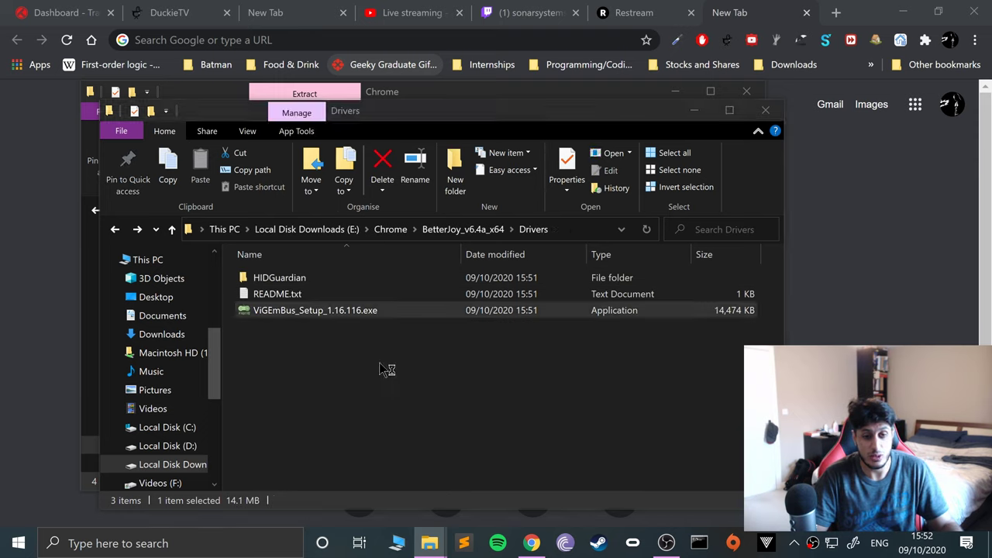
key(Return)
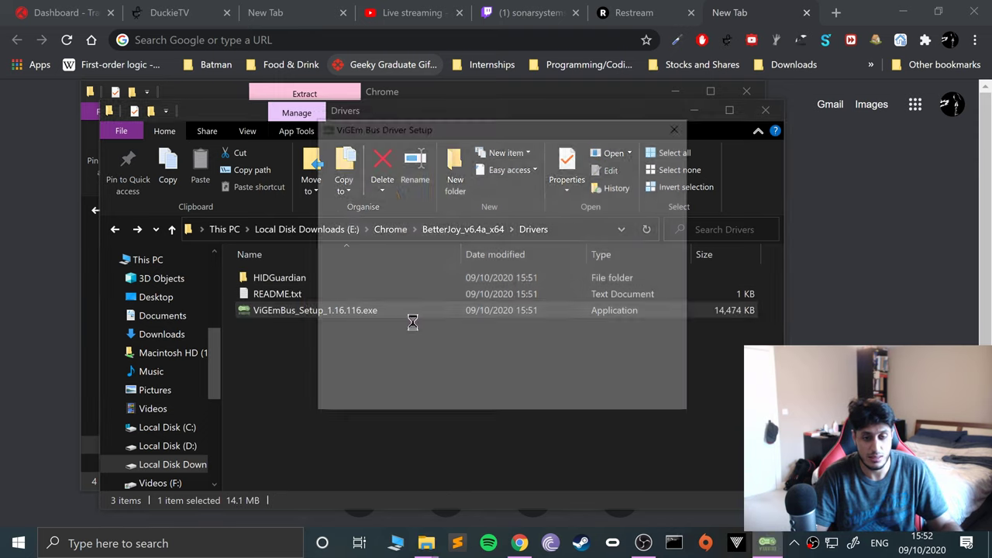
click(574, 392)
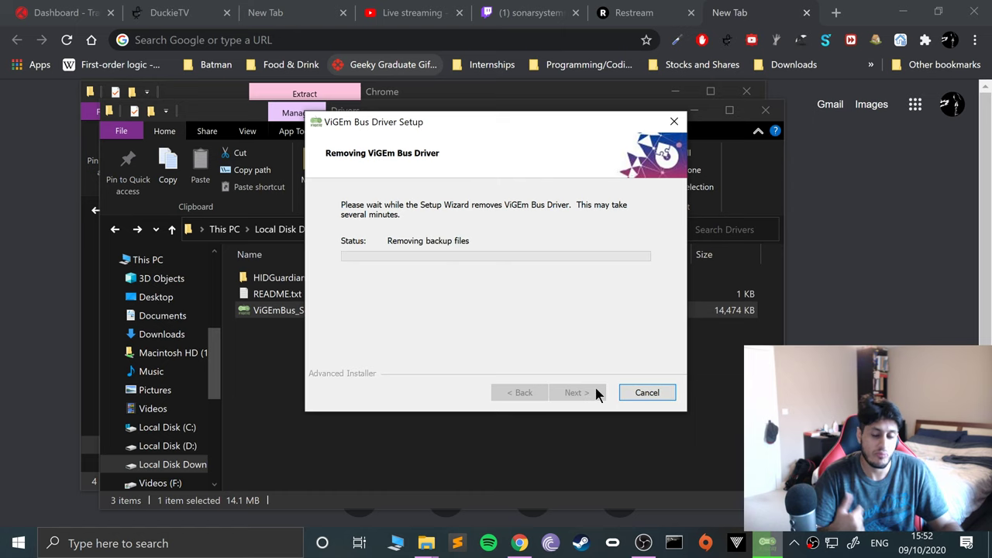
click(594, 392)
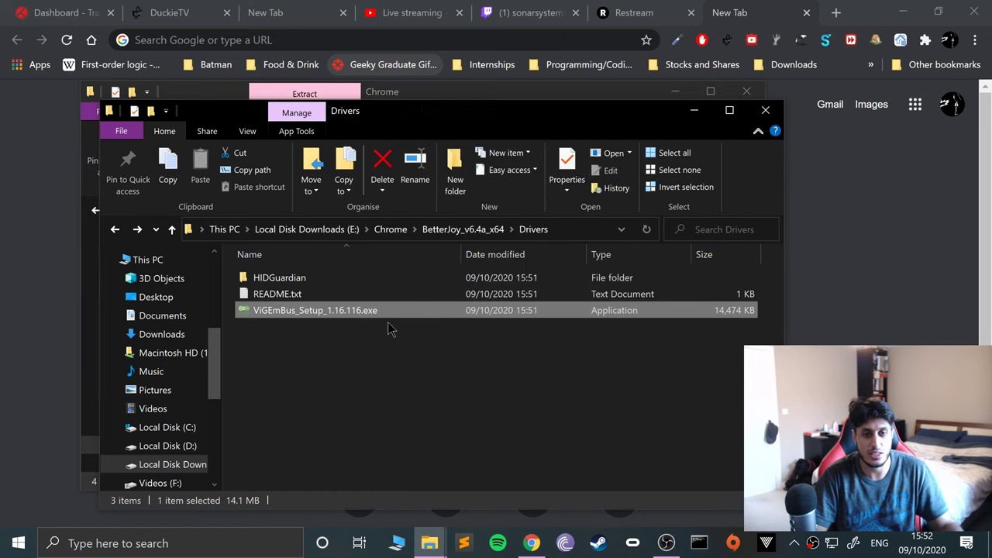
click(574, 393)
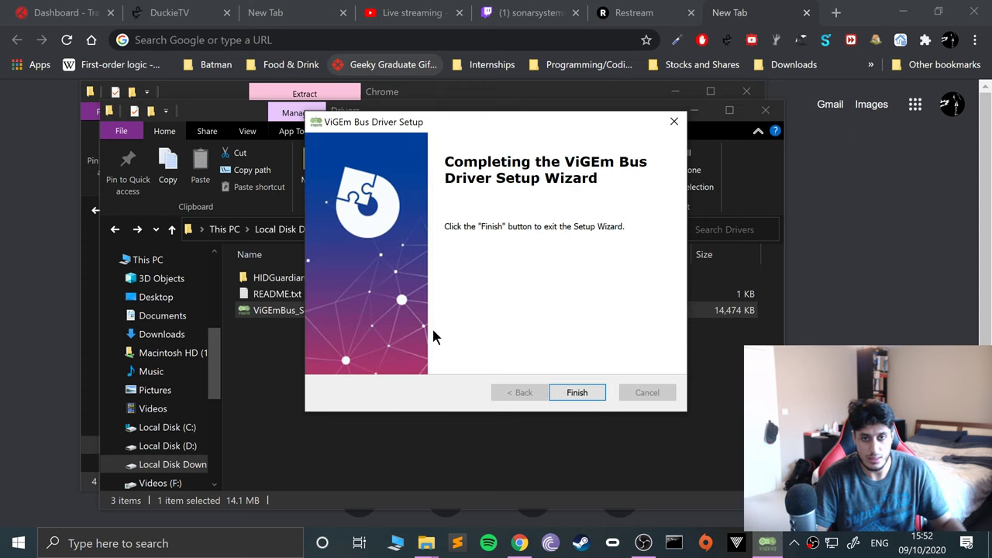
key(Return)
Step: Return to the BetterJoy_v6.4a_x64 folder with BetterJoyForCemu.exe selected, and minimize the browser window
key(BackSpace)
key(Down)
key(Down)
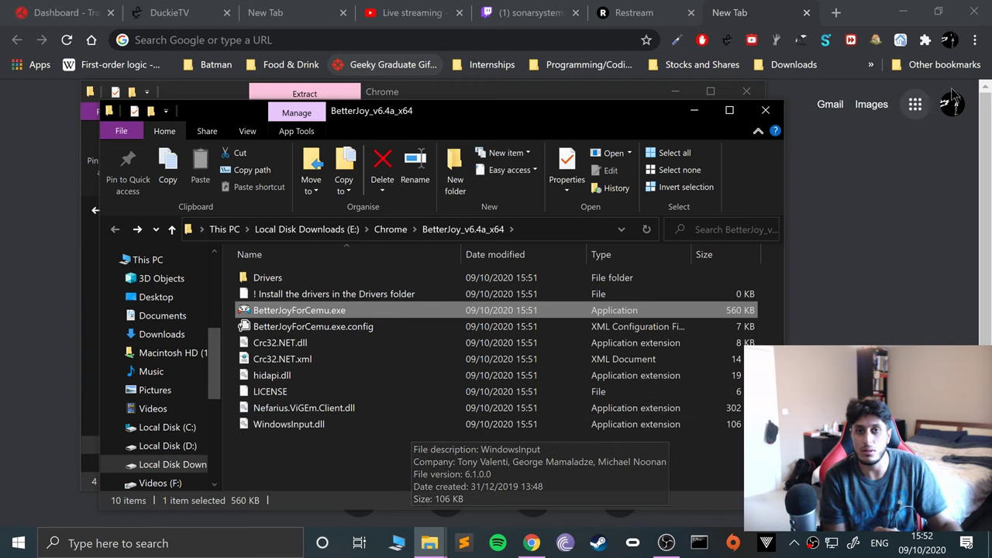
click(904, 12)
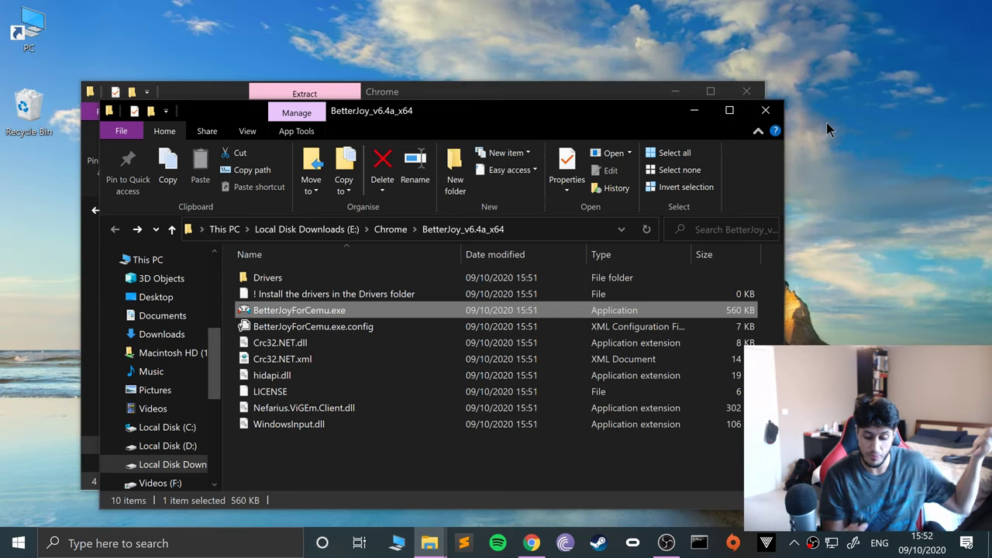
Step: Search Windows for "game", open Set up USB game controllers, and move the Game Controllers window clear of the folder window
key(super)
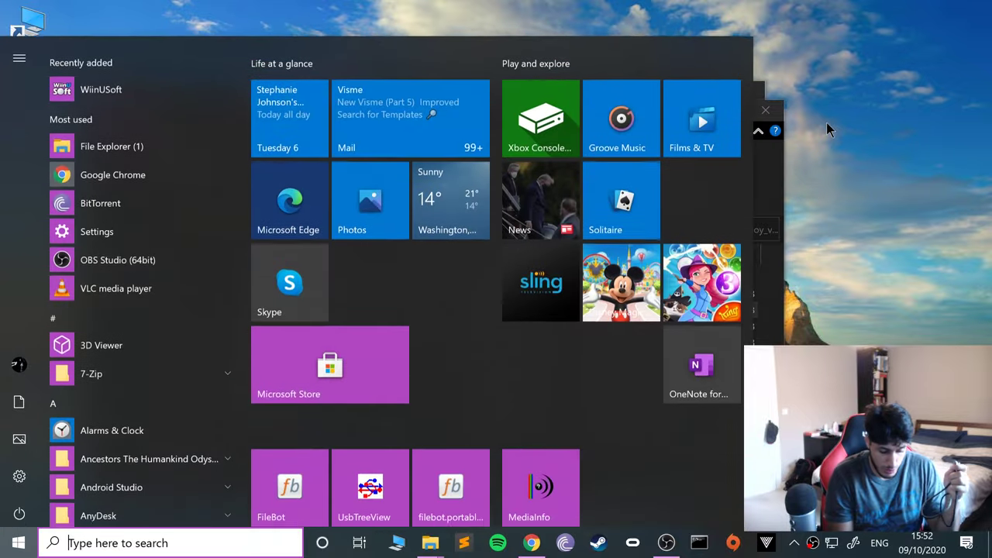
text(gsa)
key(BackSpace)
key(BackSpace)
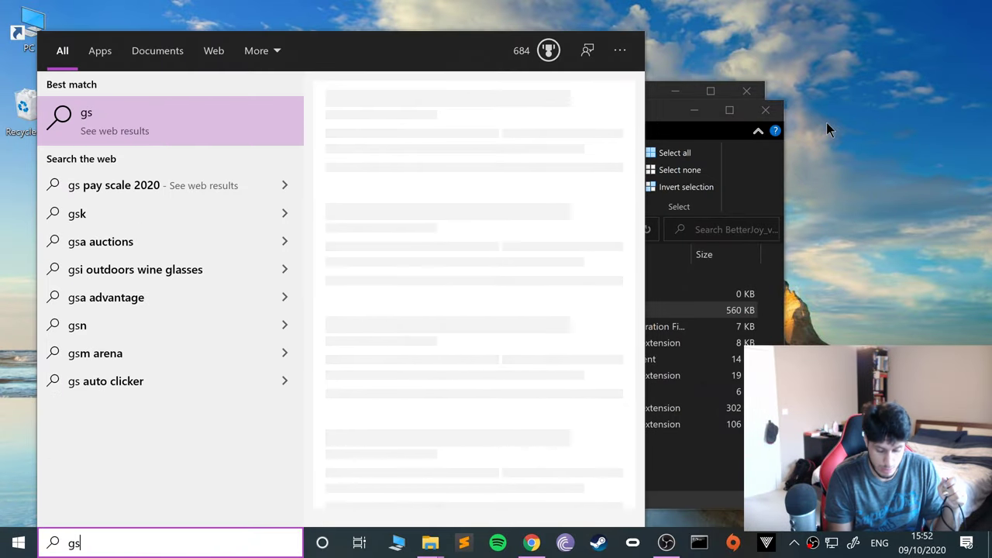
text(ame)
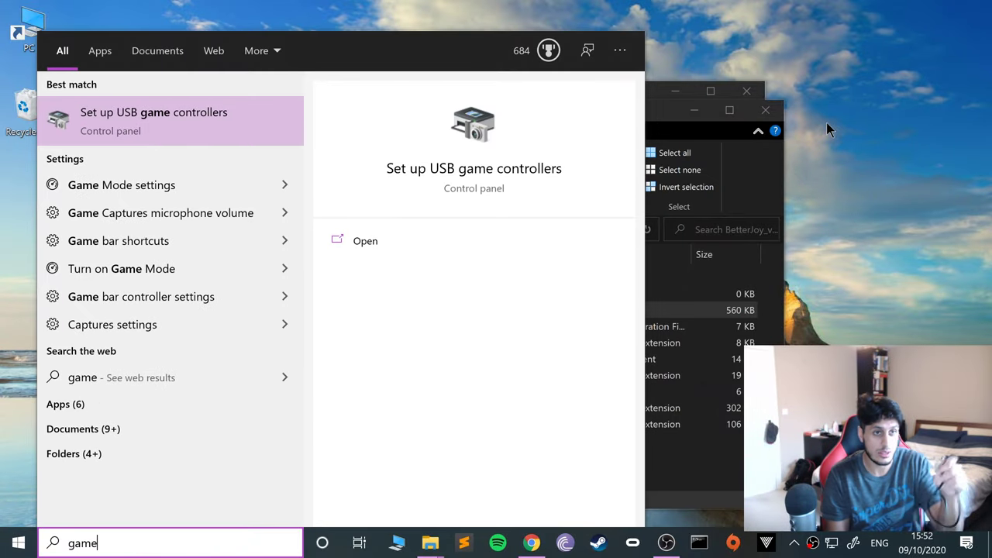
key(Return)
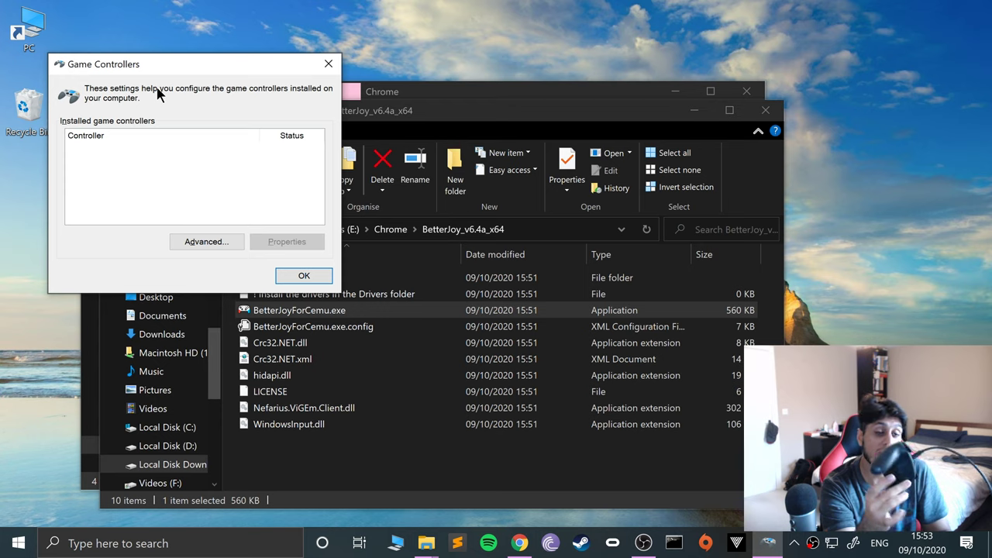
drag(120, 54, 751, 17)
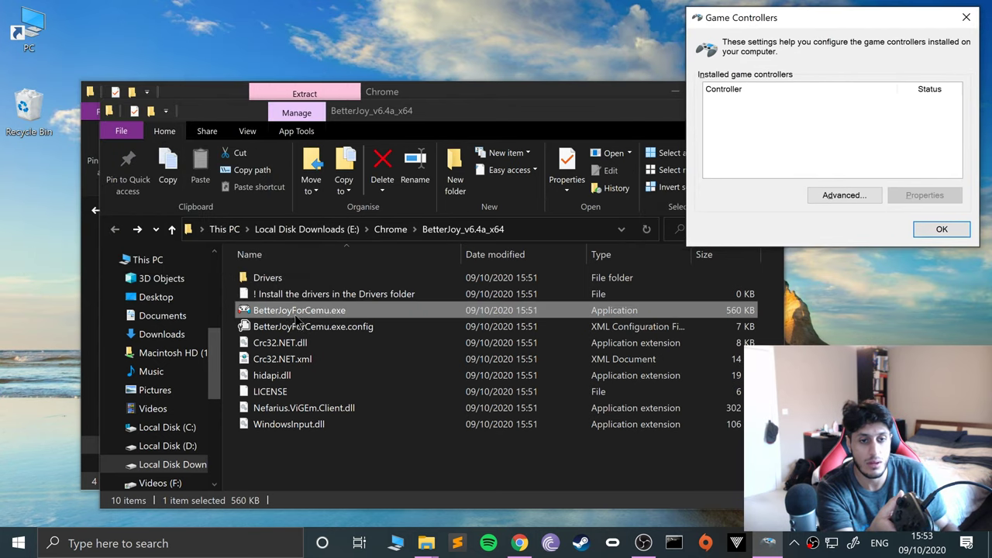
Step: Run BetterJoyForCemu.exe from the BetterJoy_v6.4a_x64 folder and allow it past SmartScreen
click(303, 310)
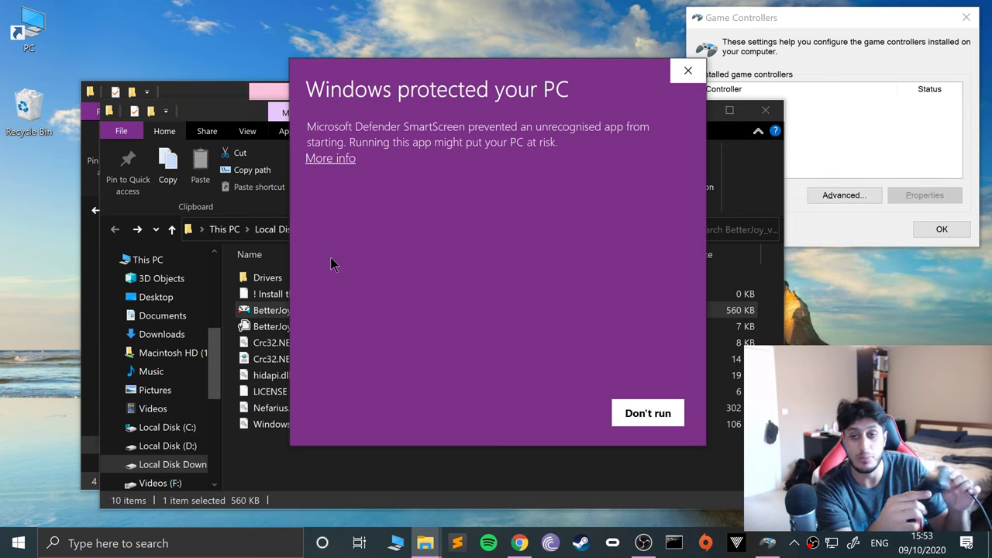
click(798, 36)
click(533, 114)
click(333, 160)
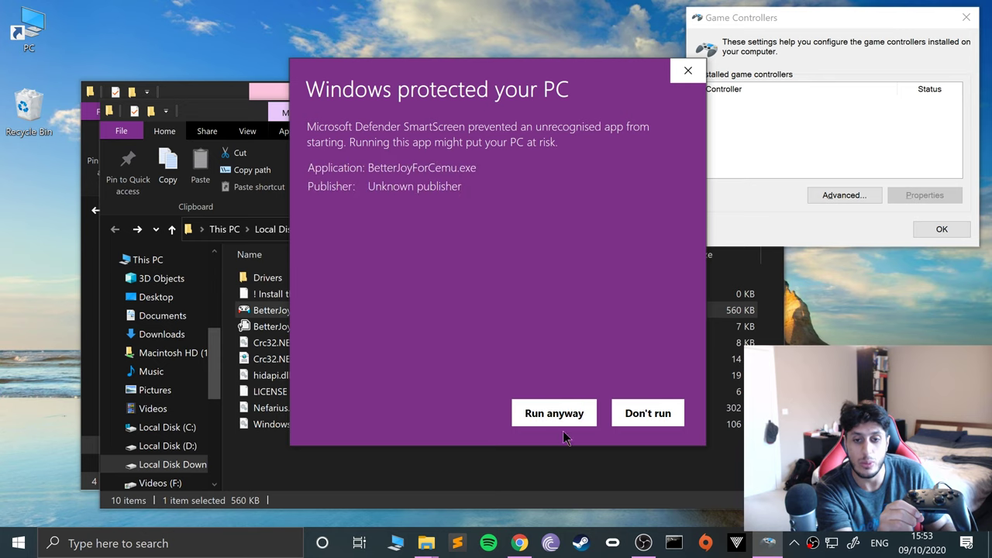
click(564, 422)
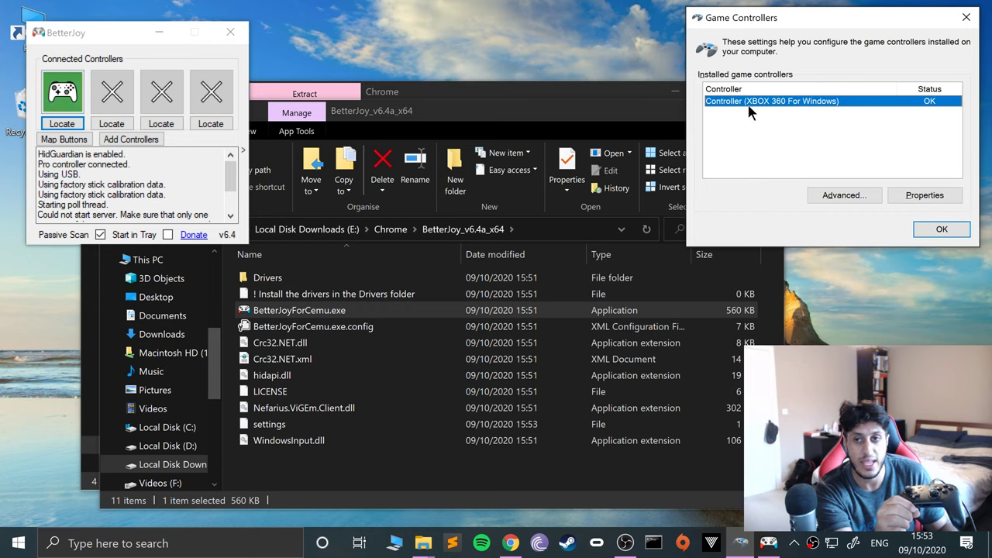
Step: Open the XBOX 360 controller's test page, use Locate on the first controller in BetterJoy, and close BetterJoy, dismissing the controller error
click(903, 200)
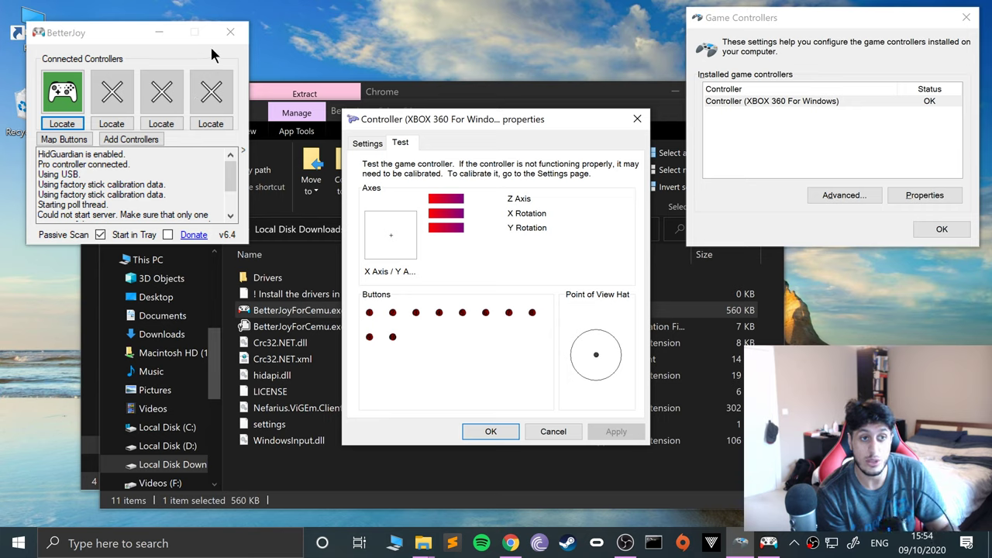
click(65, 125)
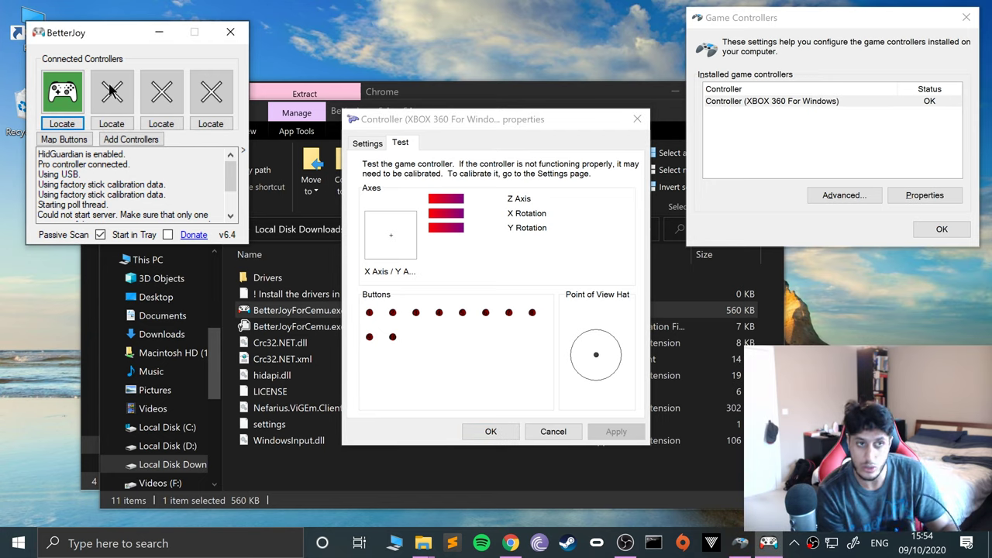
click(231, 32)
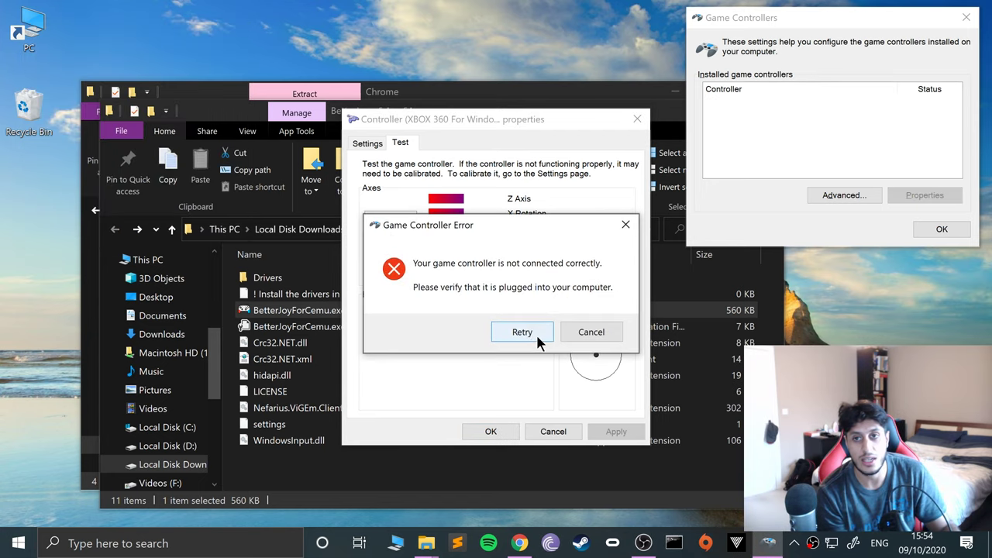
click(546, 331)
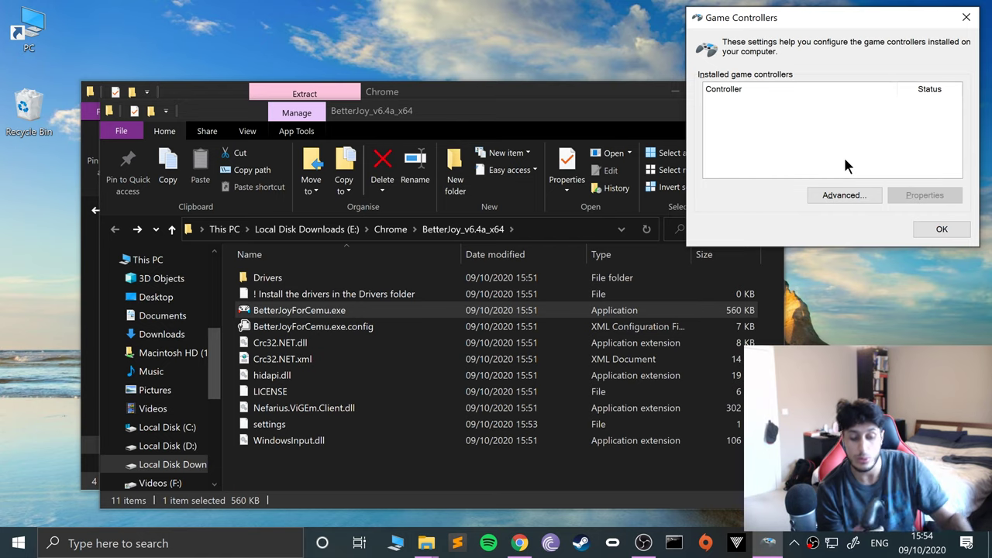
Step: Search Windows for "blue", open the Bluetooth settings, pair the Pro Controller as a Bluetooth device, and minimize Settings
click(18, 542)
text(blue)
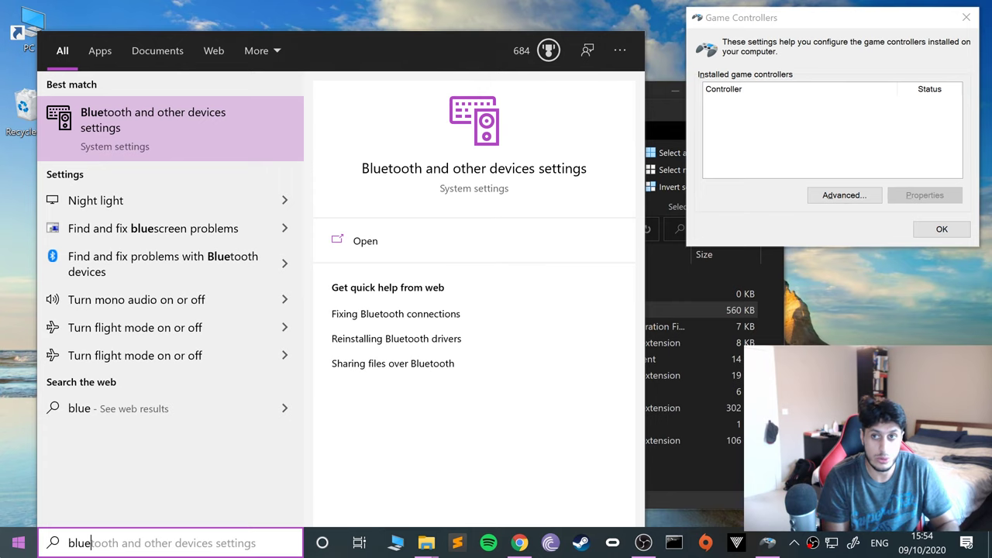
key(Return)
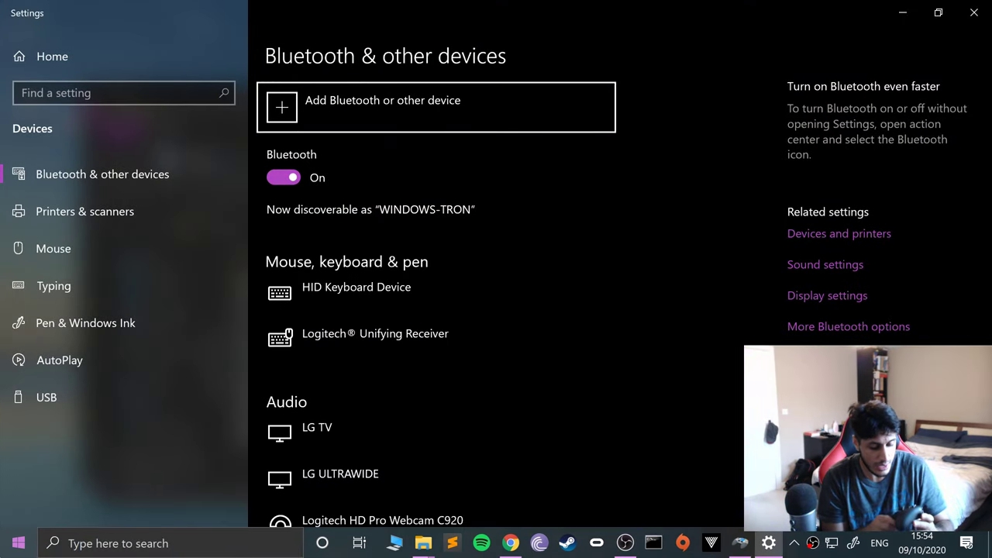
click(361, 93)
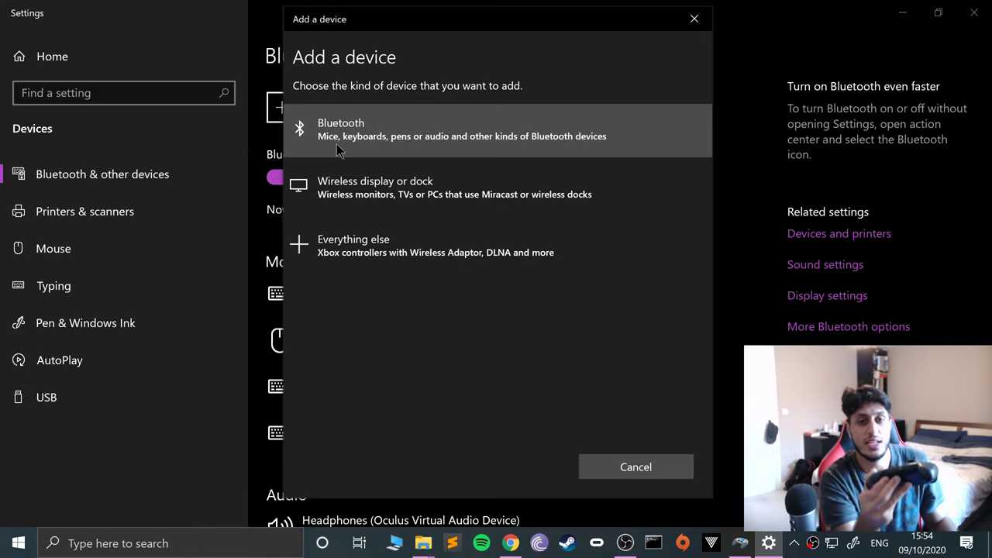
click(337, 150)
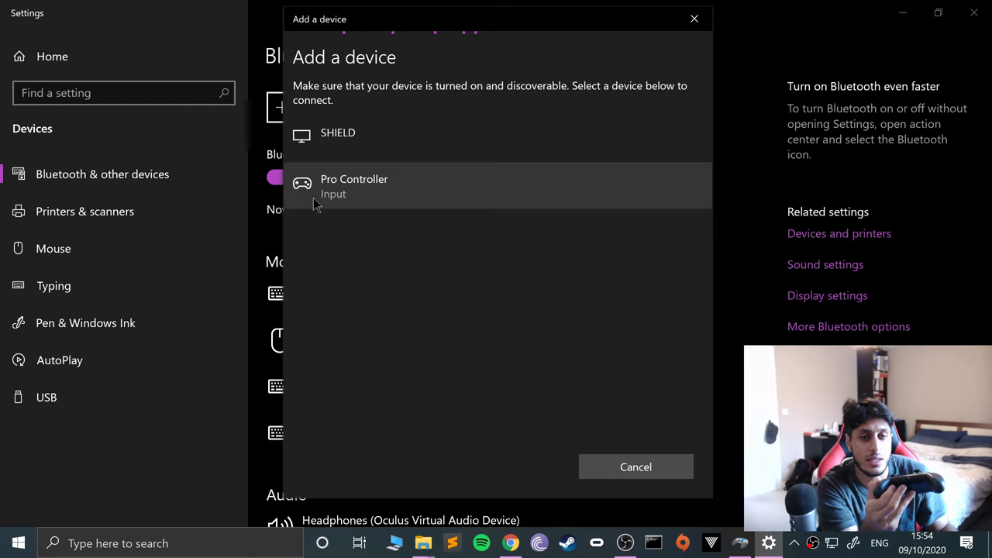
click(319, 183)
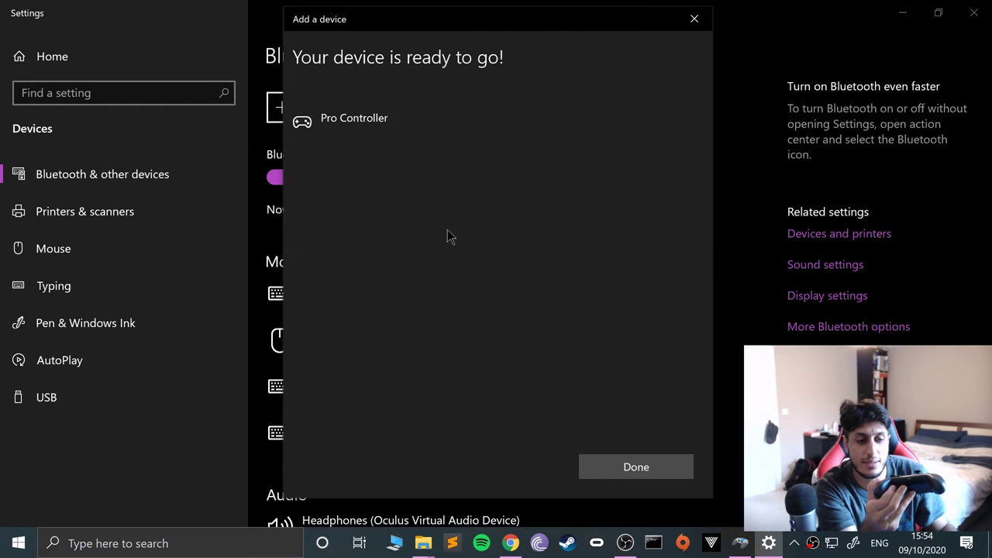
click(626, 465)
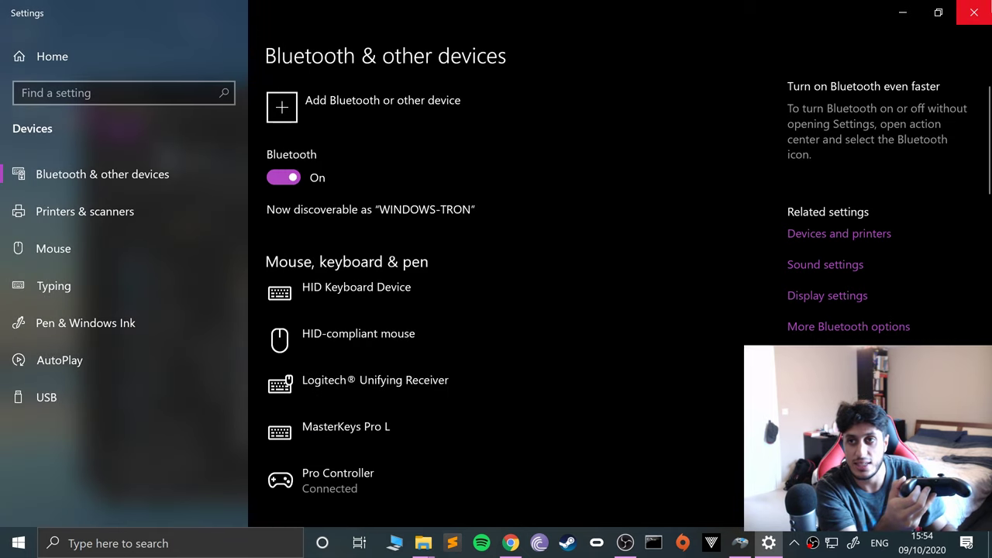
click(903, 13)
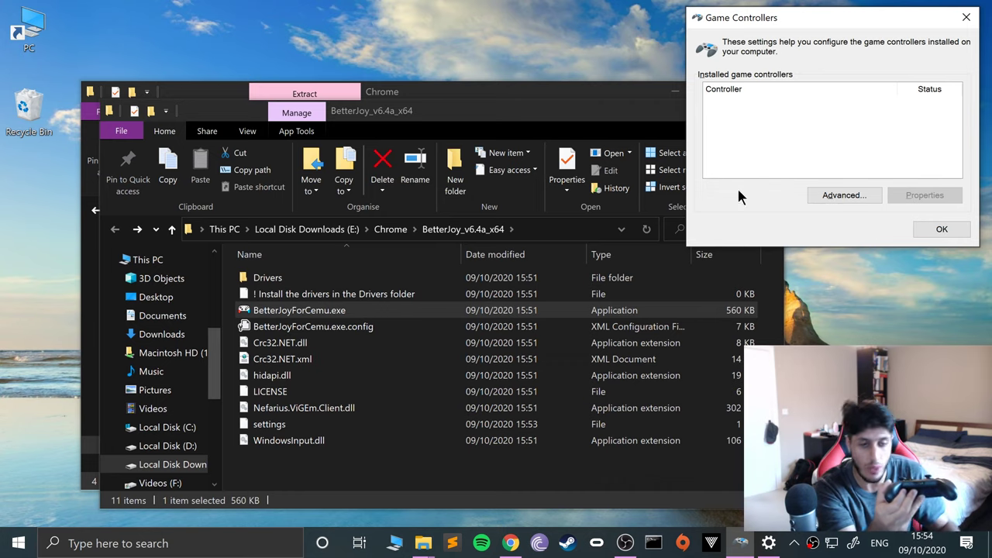
Step: Run BetterJoyForCemu.exe again and open the test page of Controller (XBOX 360 For Windows) in Game Controllers
double_click(273, 310)
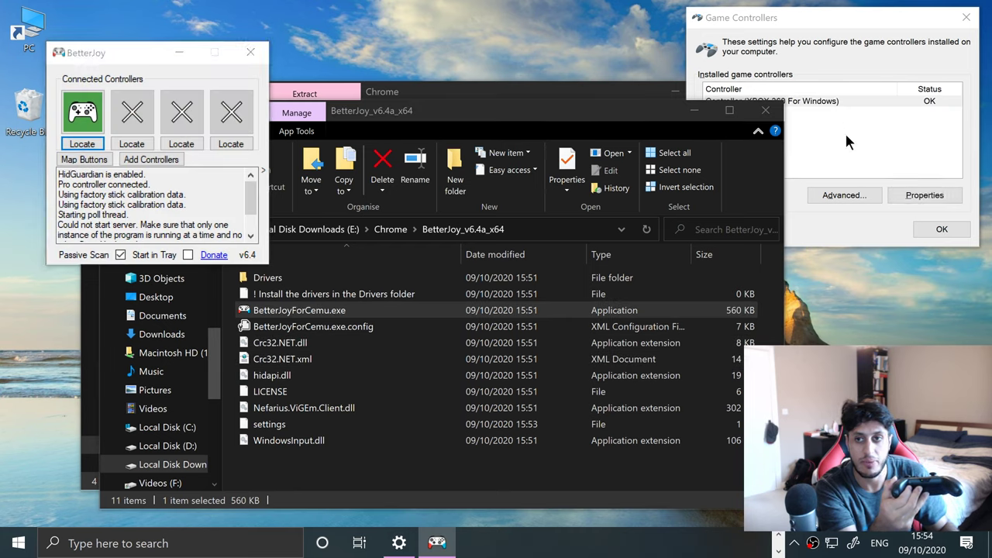
click(848, 141)
click(777, 103)
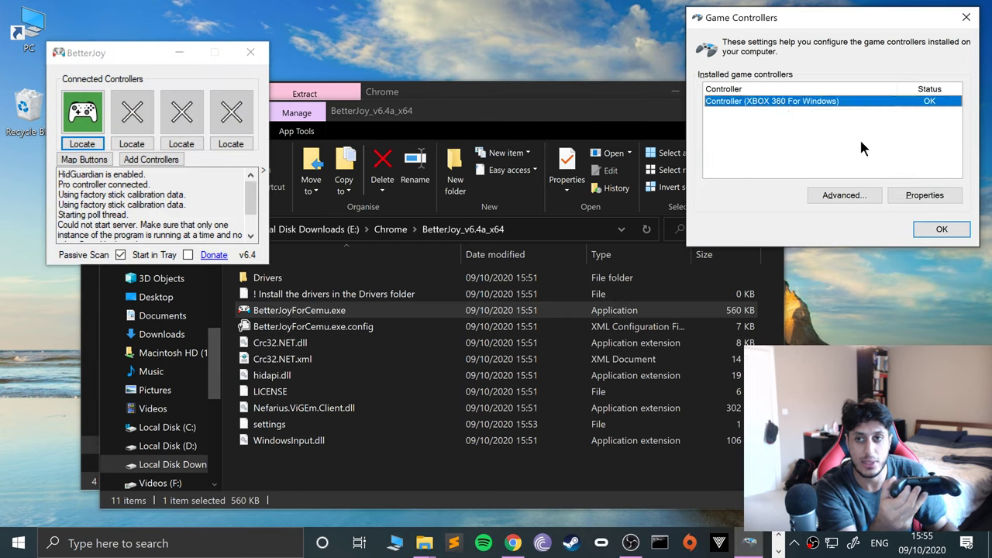
click(946, 195)
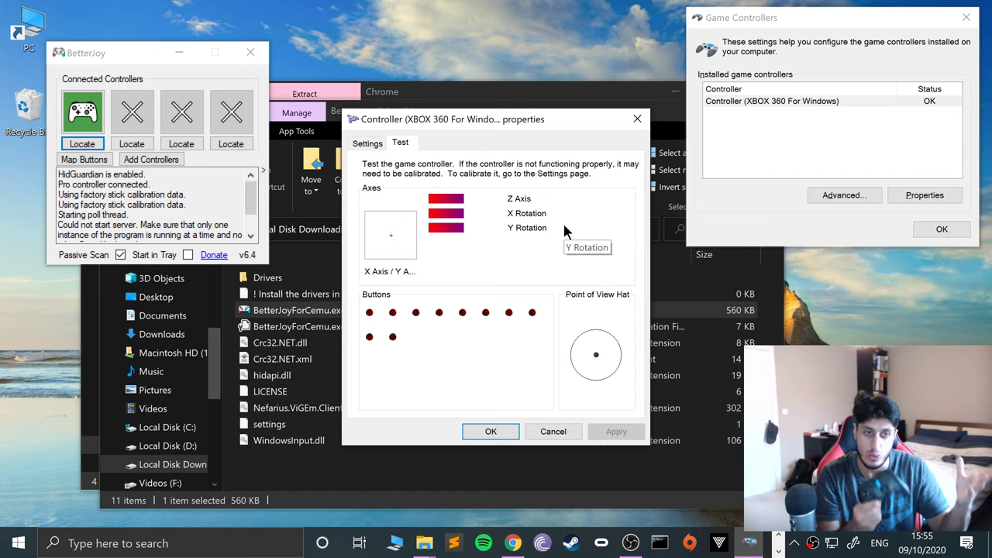
Step: Minimize BetterJoy to the system tray, restore its window, and minimize it again so it runs in the background
click(172, 53)
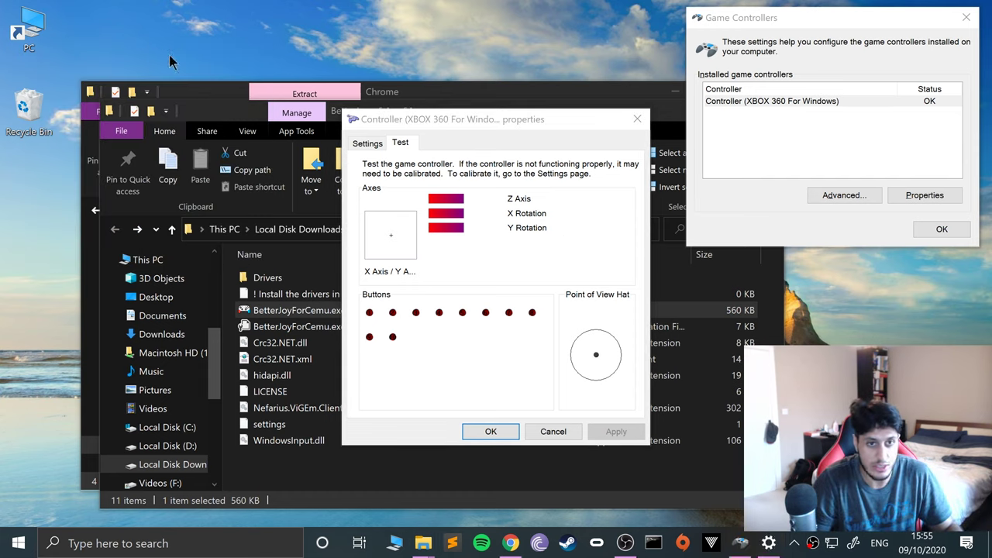
click(806, 542)
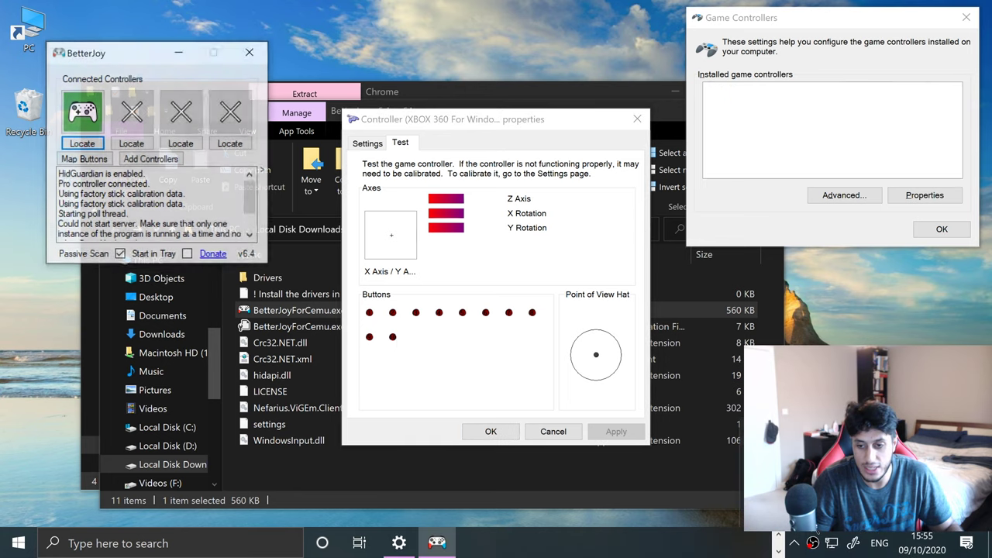
click(179, 51)
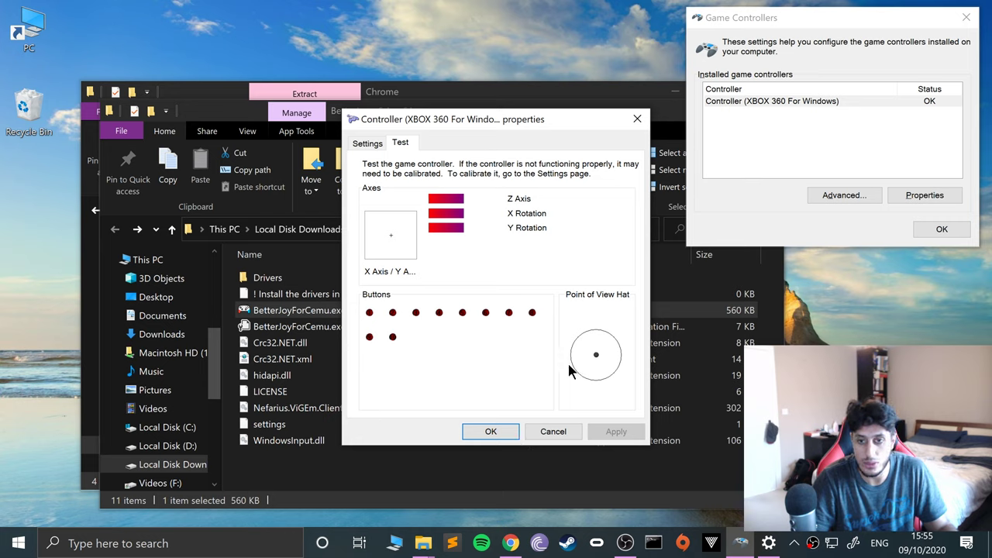
Step: Close the controller properties, the Game Controllers window and the BetterJoy_v6.4a_x64 folder window
click(483, 431)
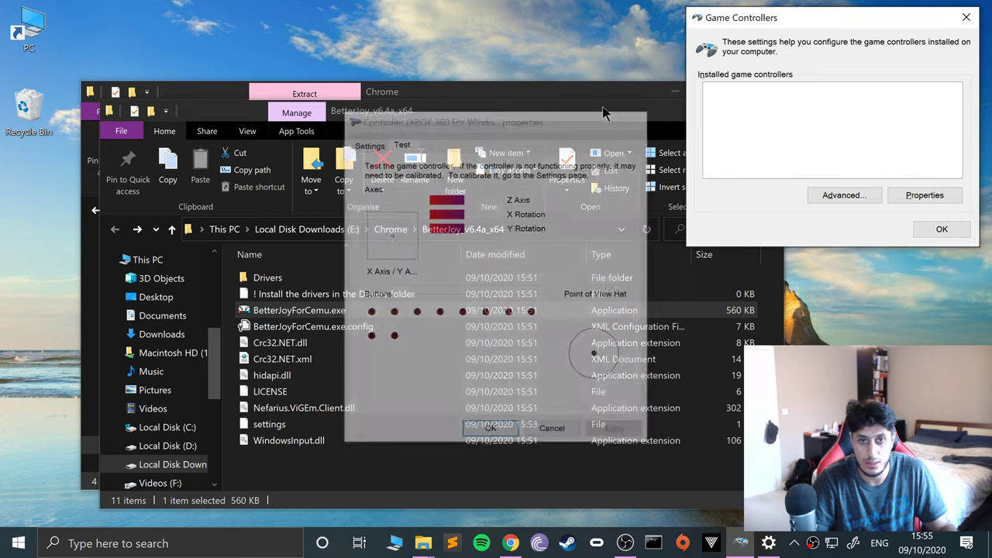
click(942, 229)
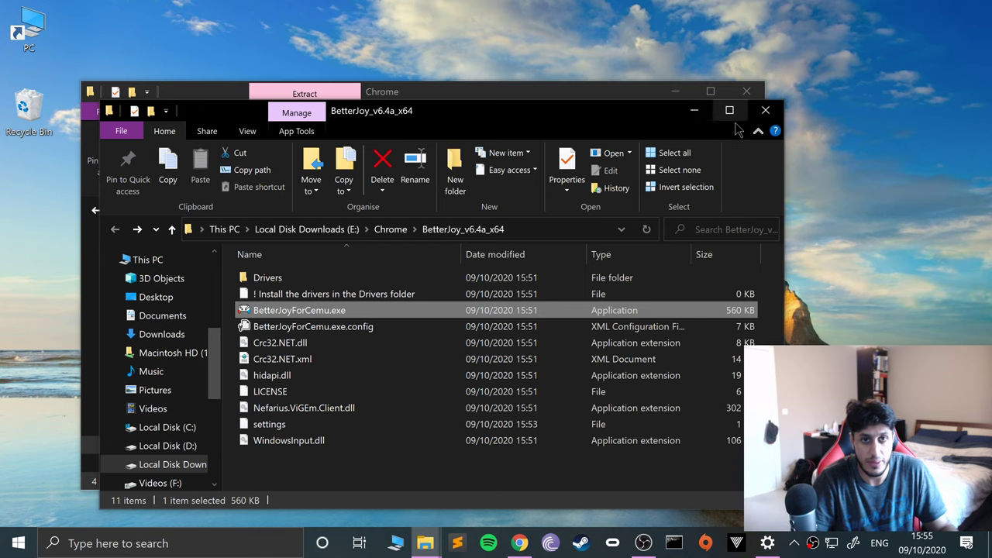
click(765, 111)
Step: Go to Emu & Hacking\Xbox\Emulators\CxbxReloaded in File Explorer and launch cxbx.exe
double_click(252, 275)
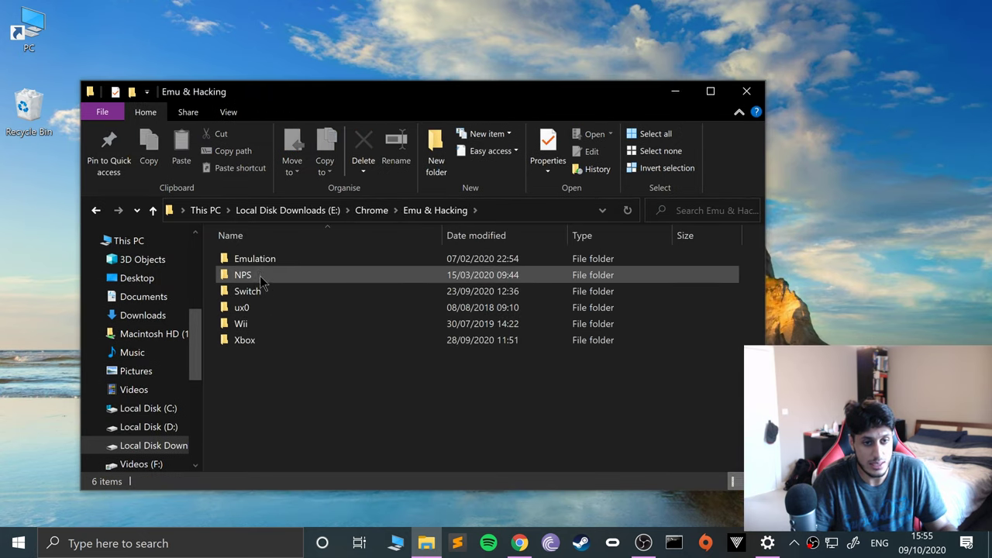
double_click(256, 340)
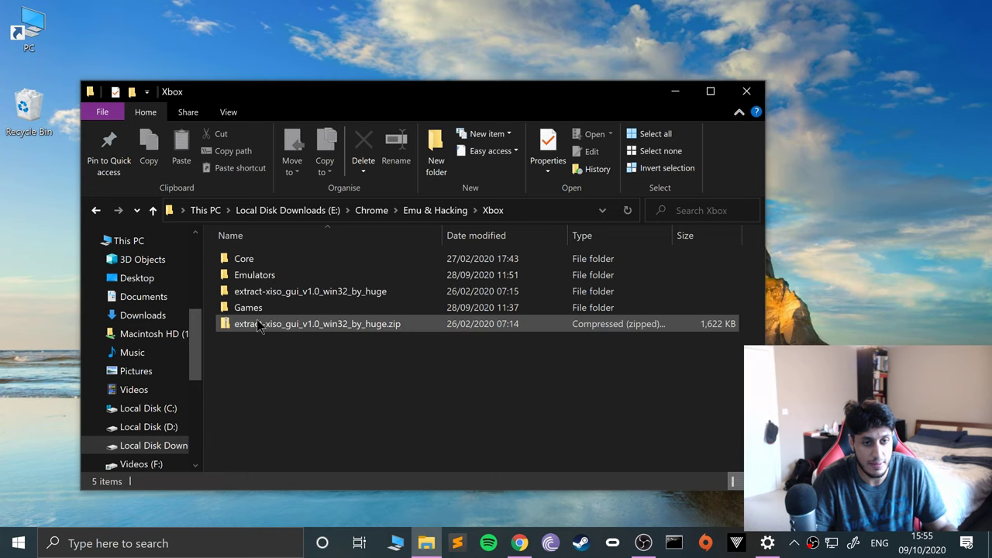
double_click(258, 275)
double_click(256, 261)
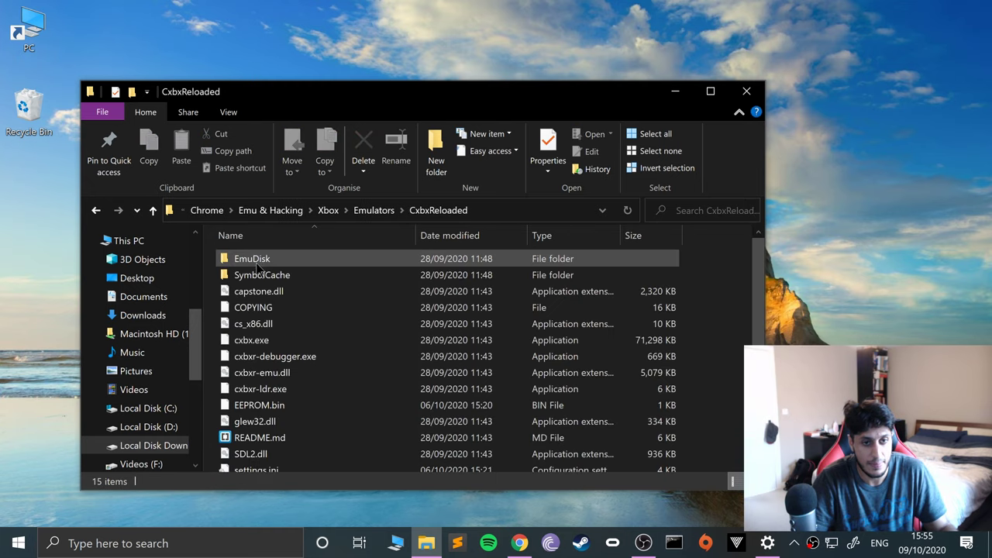
click(257, 343)
double_click(261, 344)
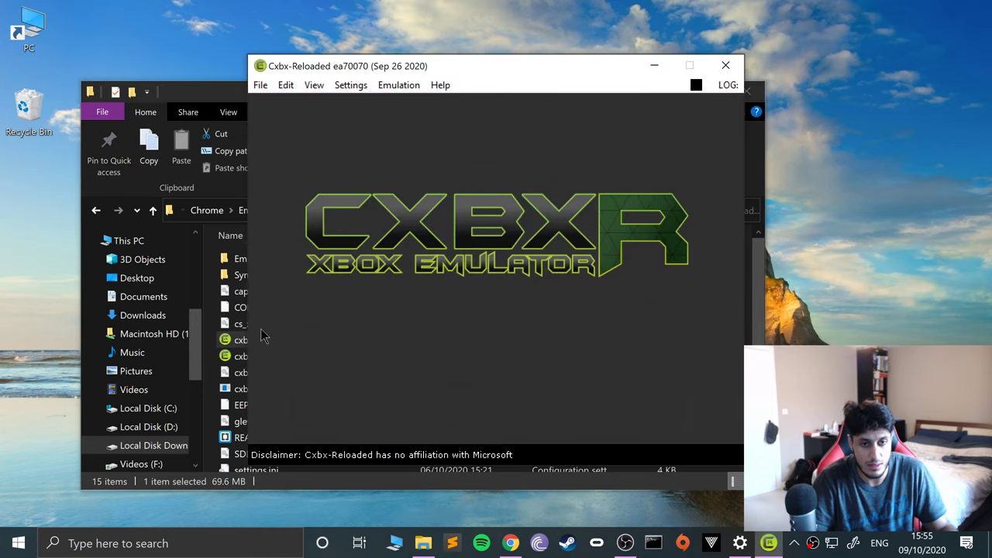
Step: Open the Cxbx-Reloaded input configuration, keep MS Controller Duke on Port 1, and open that port's controller configuration
click(350, 85)
click(376, 103)
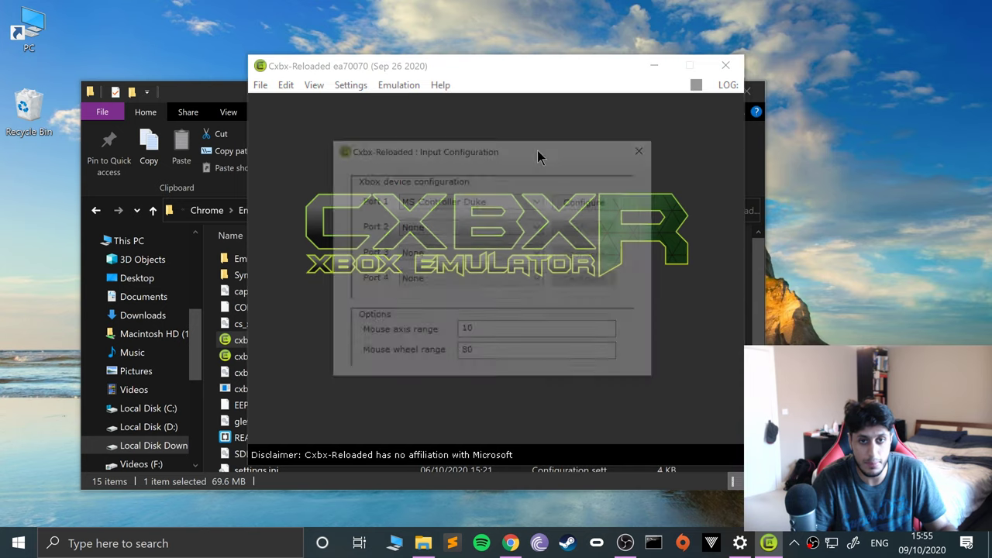
click(424, 203)
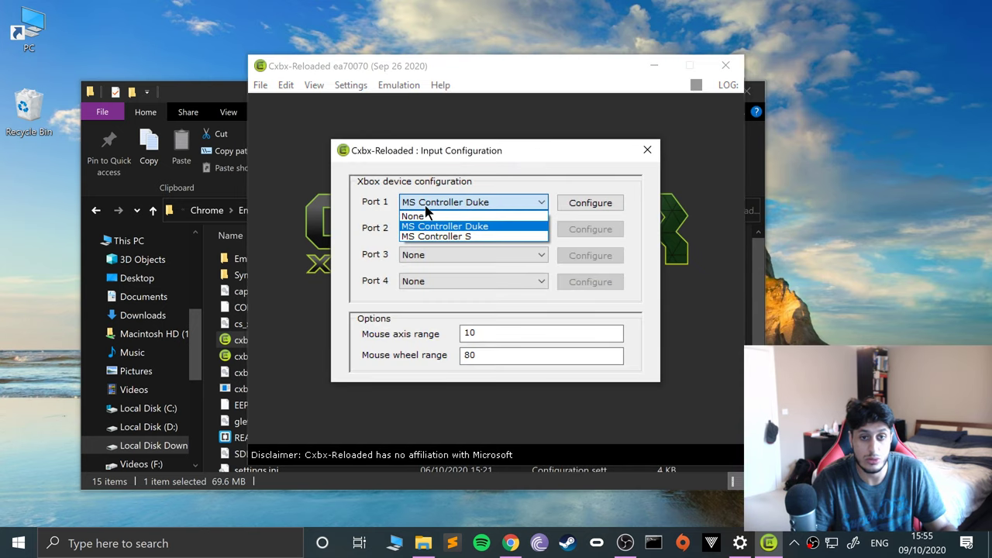
click(366, 240)
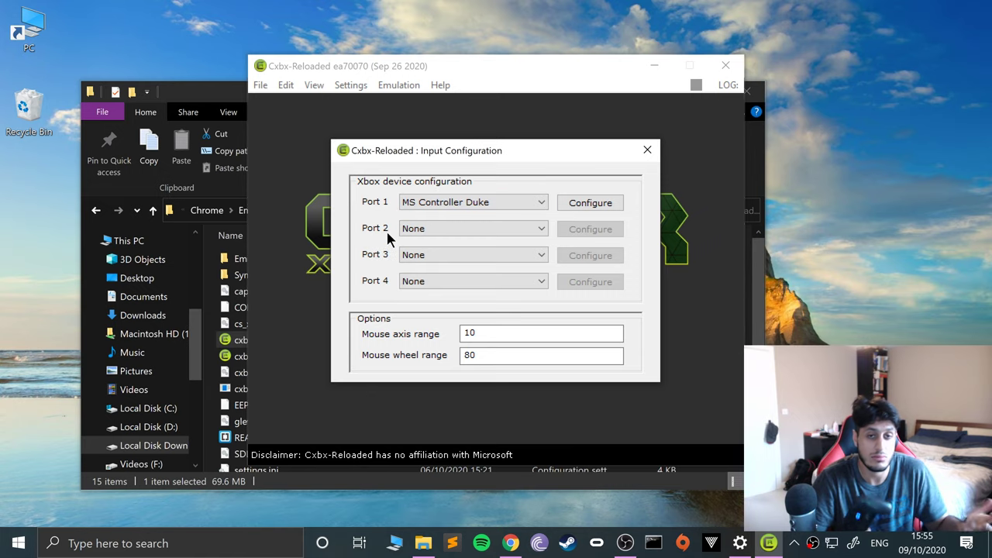
click(590, 203)
Step: Refresh the device list and choose XInput/0/Gamepad as the input device for the Port 1 controller
click(183, 134)
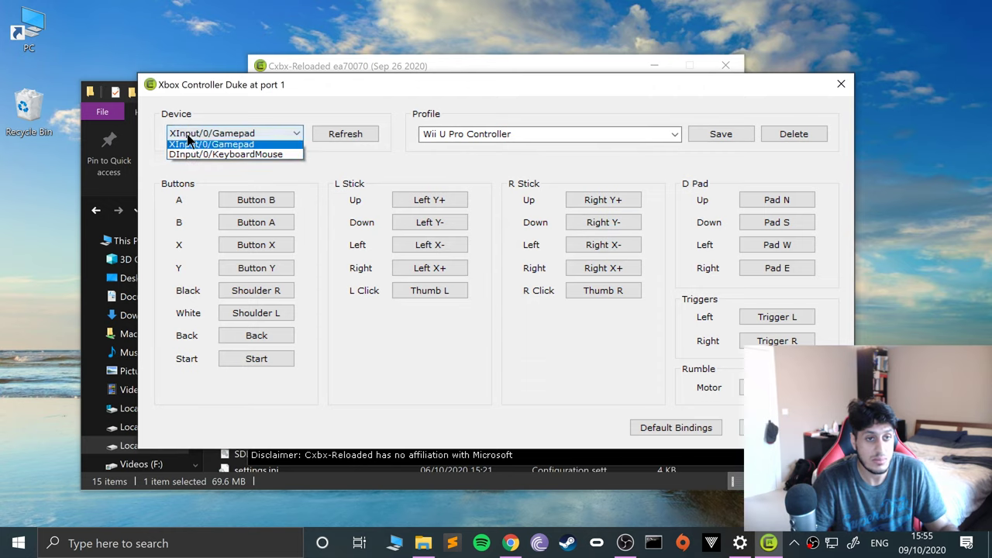
click(269, 147)
click(322, 134)
click(251, 133)
click(242, 147)
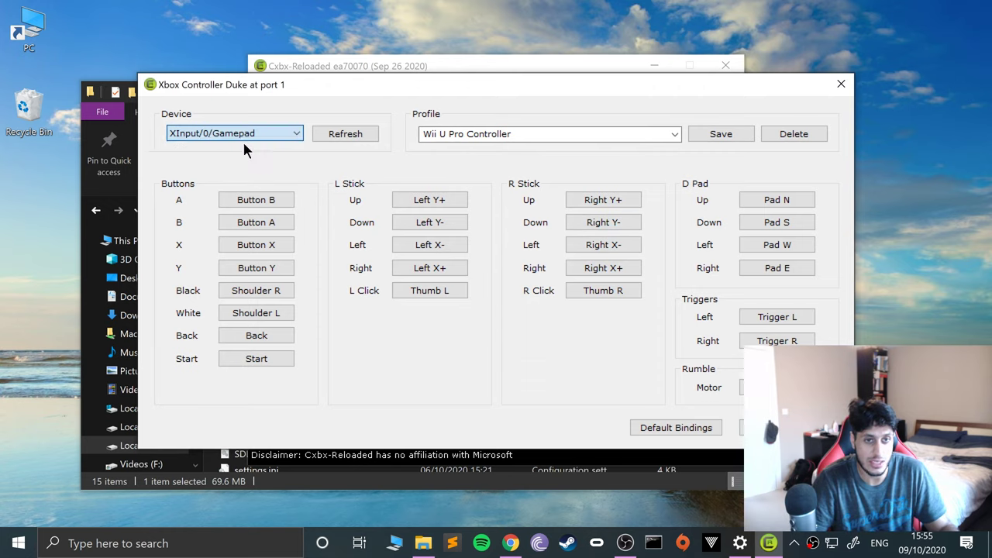
Step: Load the Xbox One Controller profile for the Port 1 controller and select its A and B button bindings
click(269, 200)
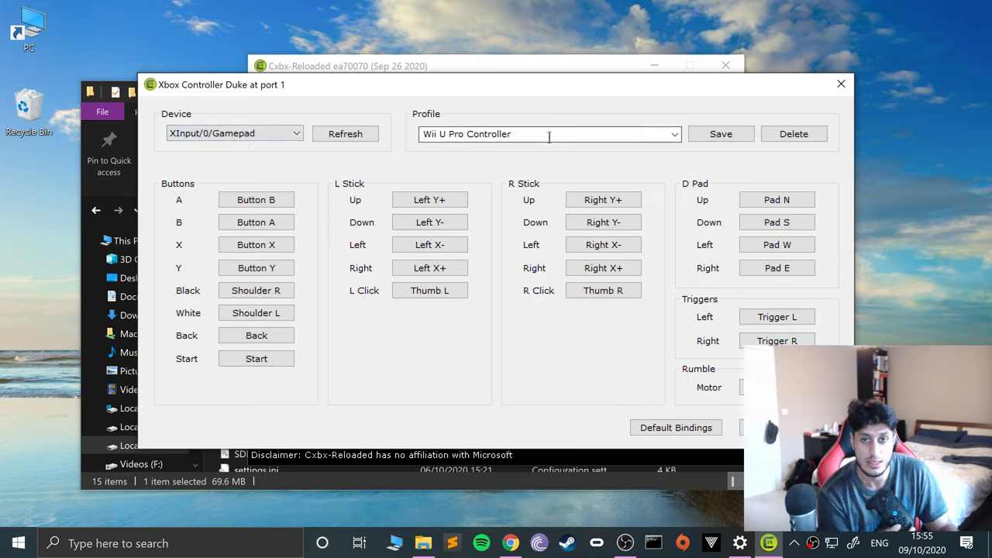
click(465, 149)
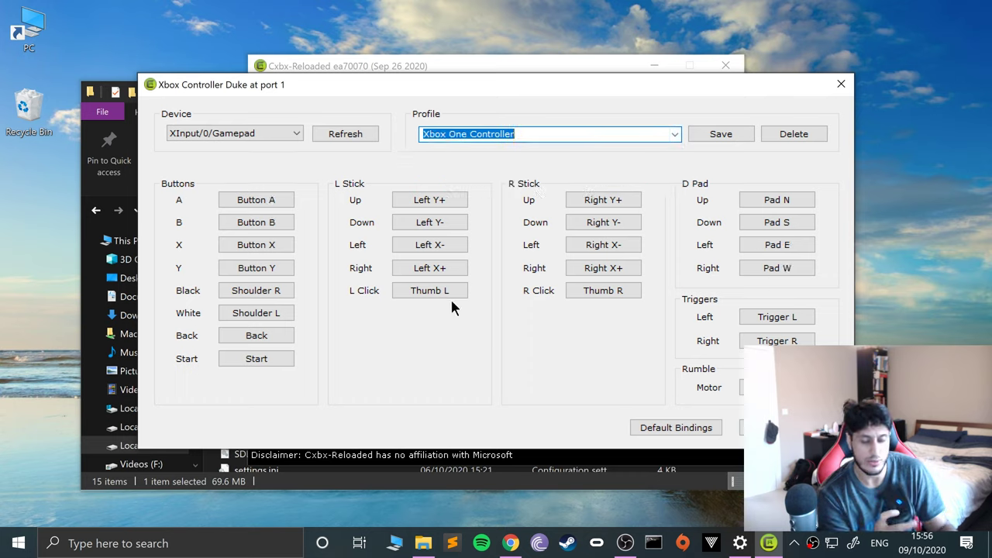
click(250, 199)
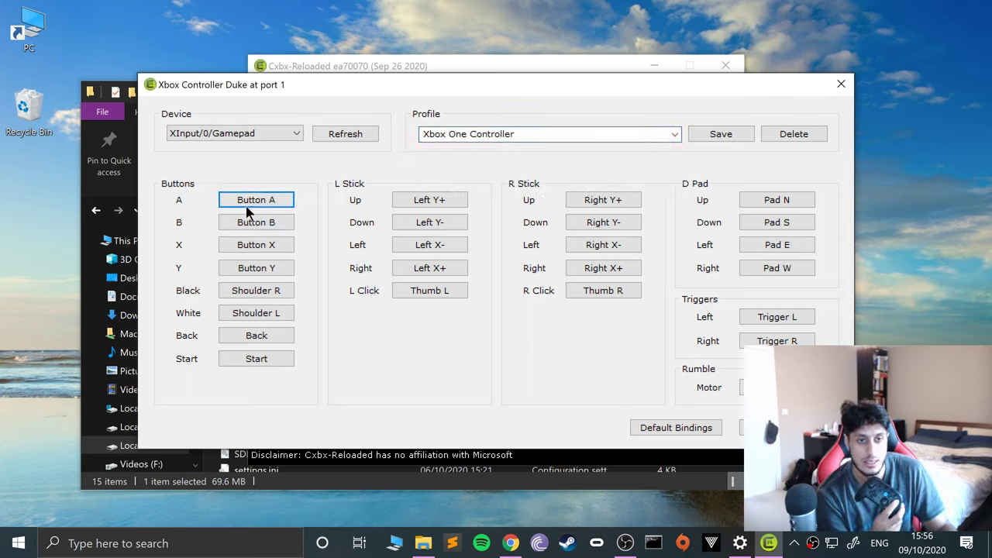
click(244, 223)
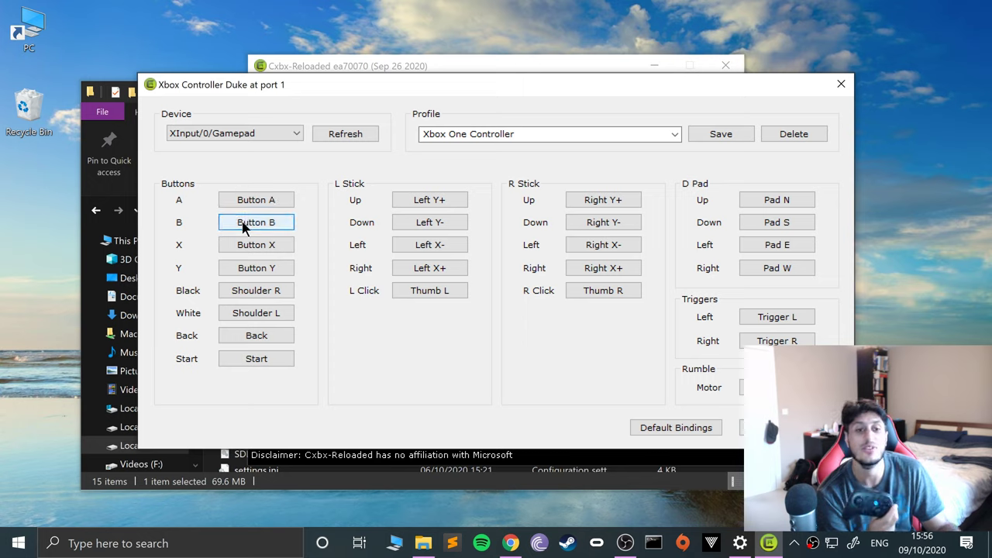
Step: Load the Wii U Pro Controller profile and bind A, B, X and Y to Button A, Button B, Button X and Button Y
click(503, 135)
click(674, 134)
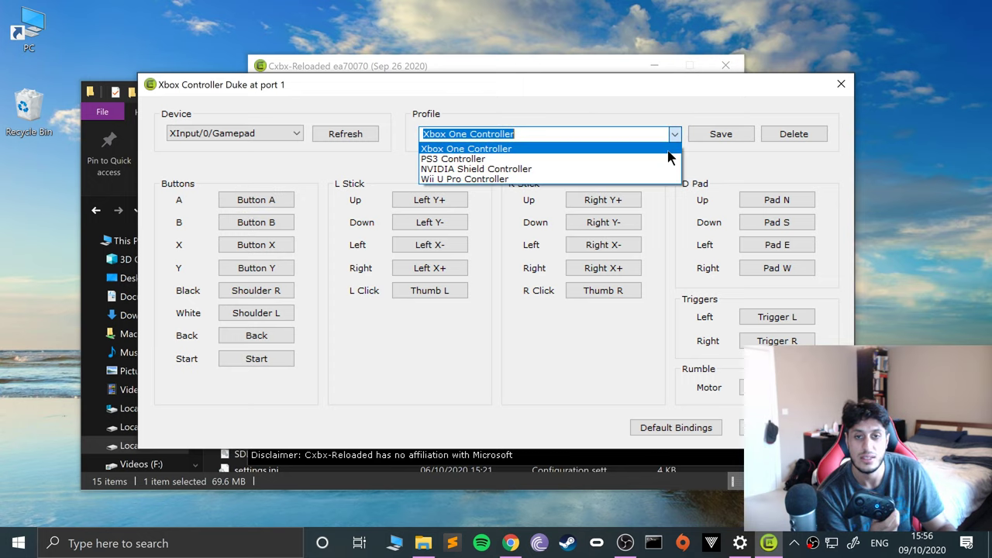
click(593, 180)
click(266, 203)
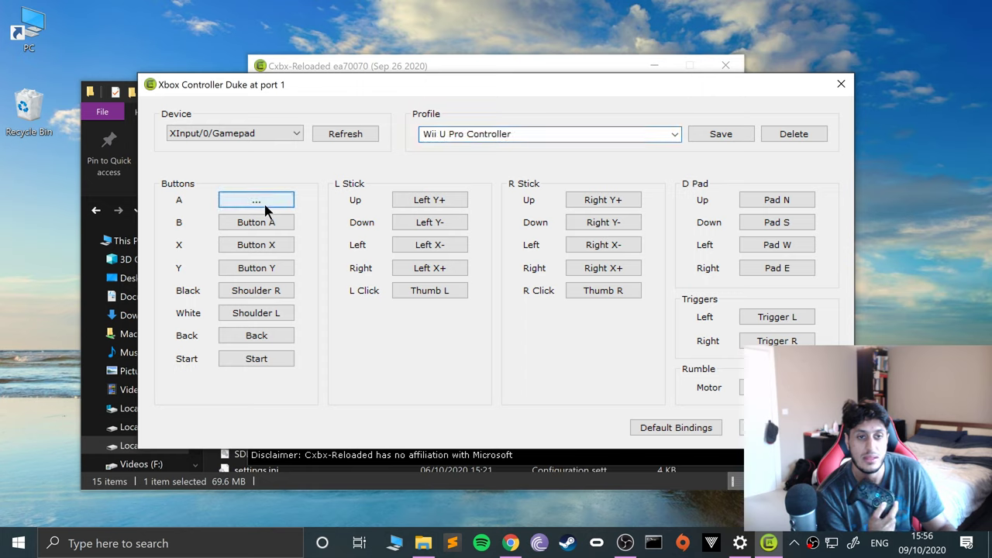
click(261, 223)
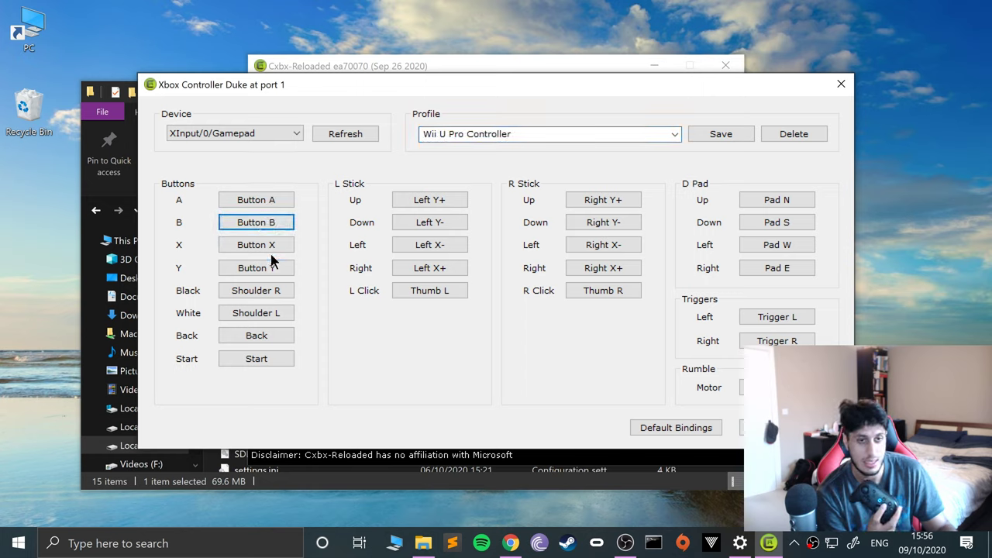
click(265, 242)
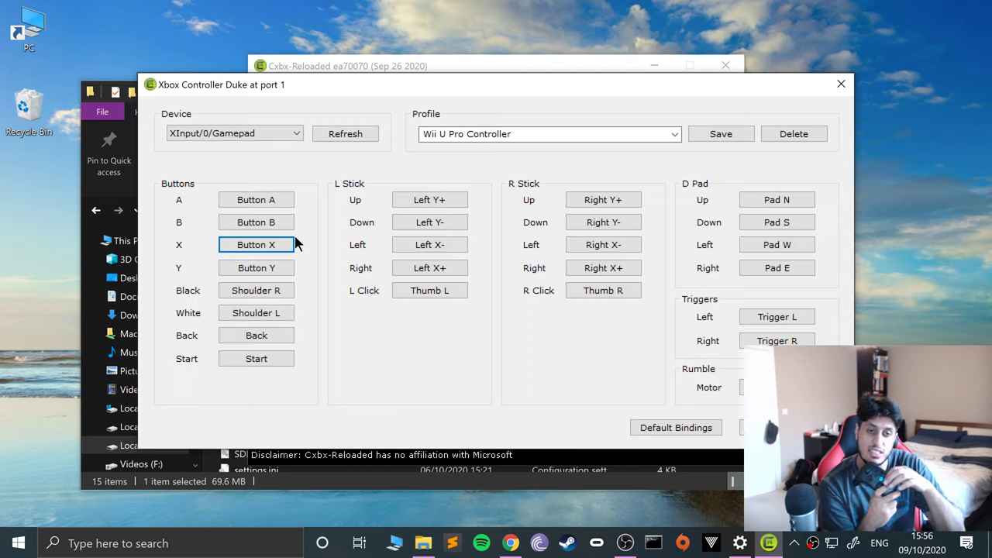
click(259, 275)
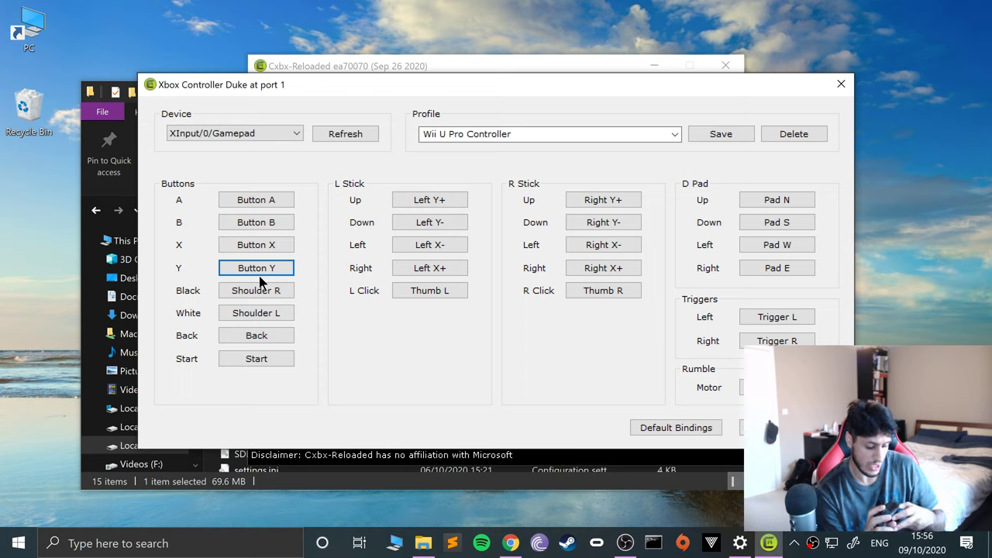
Step: Bind Black to Shoulder R, White to Shoulder L, Back to Back and Start to Start
click(258, 291)
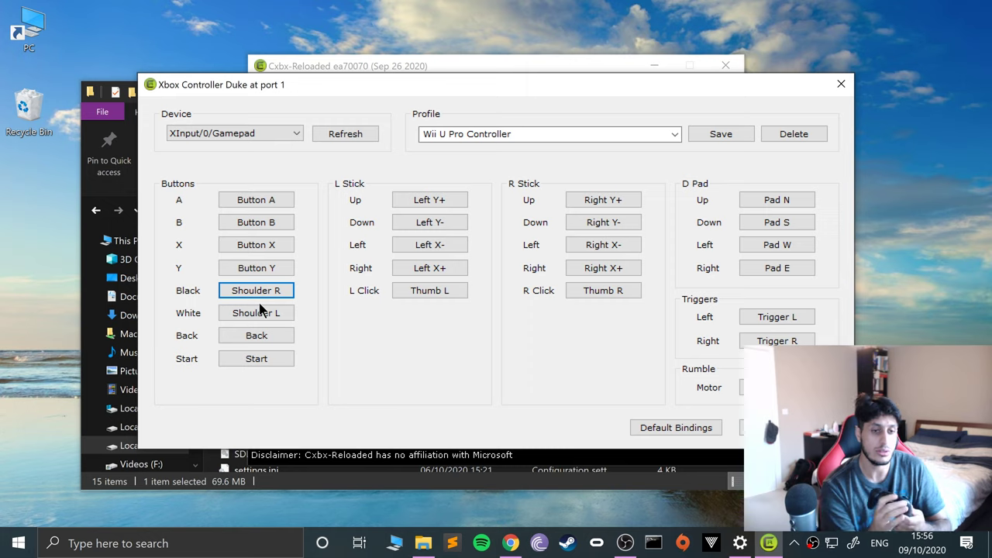
click(258, 307)
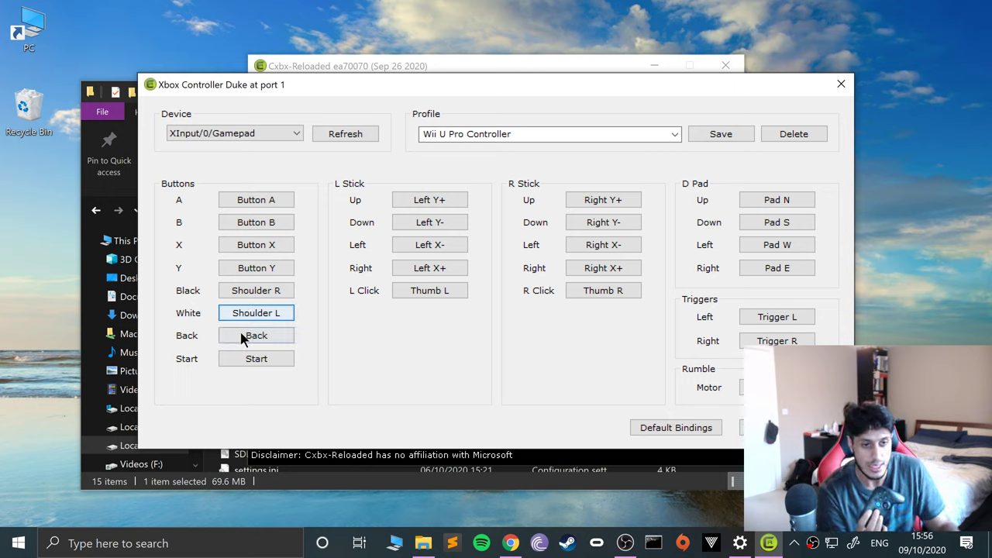
click(241, 337)
click(242, 357)
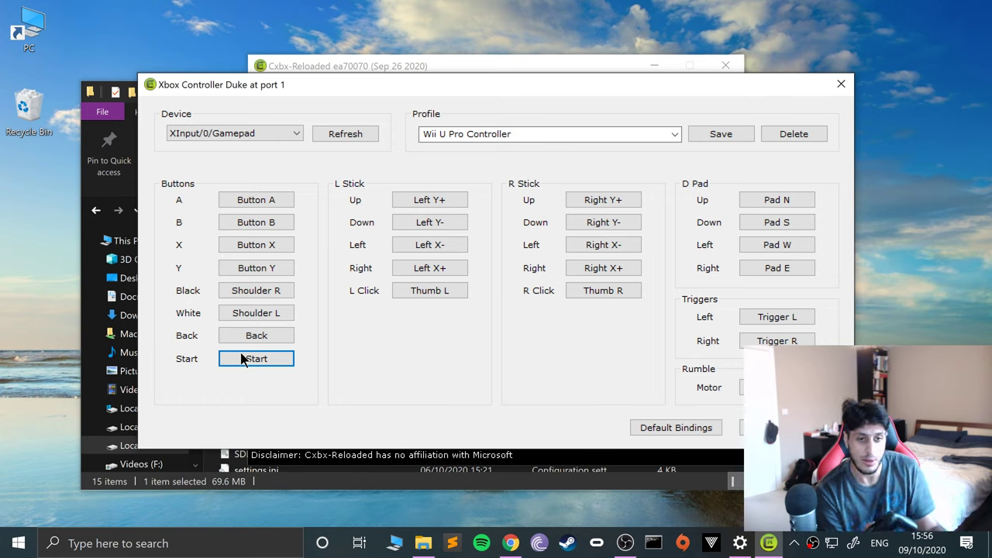
click(243, 358)
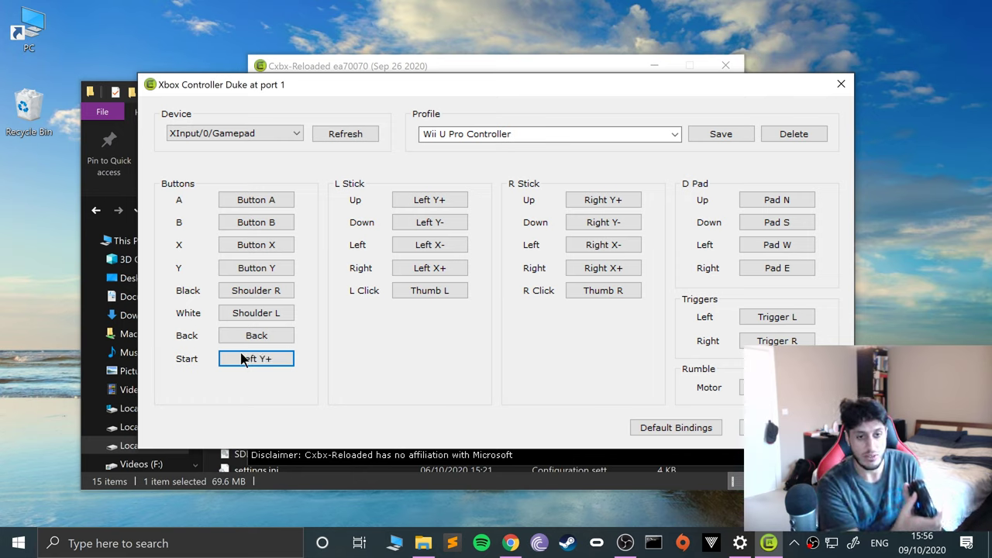
click(243, 358)
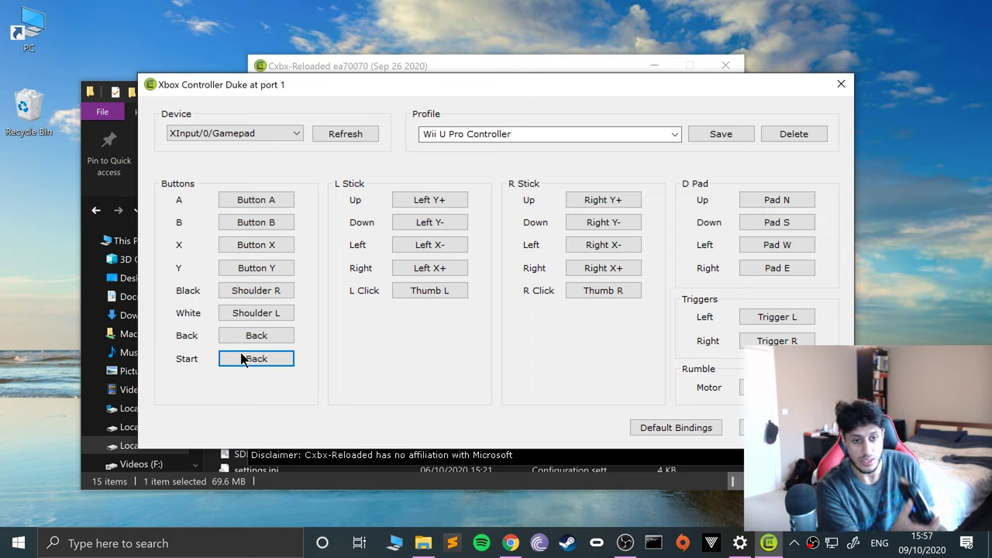
click(243, 358)
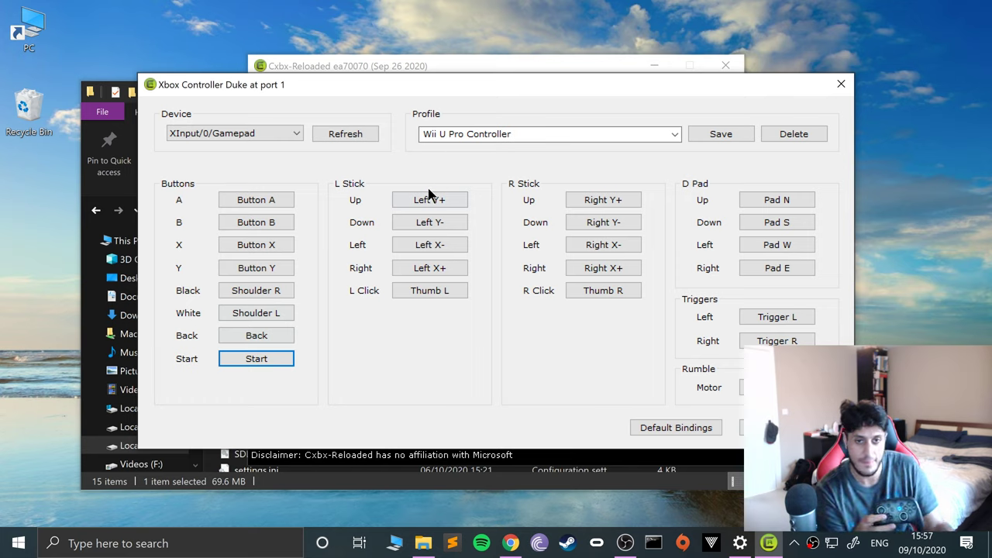
Step: Bind the left stick's up, down, left and right to Left Y+, Left Y-, Left X- and Left X+, and its click to Thumb L
click(457, 200)
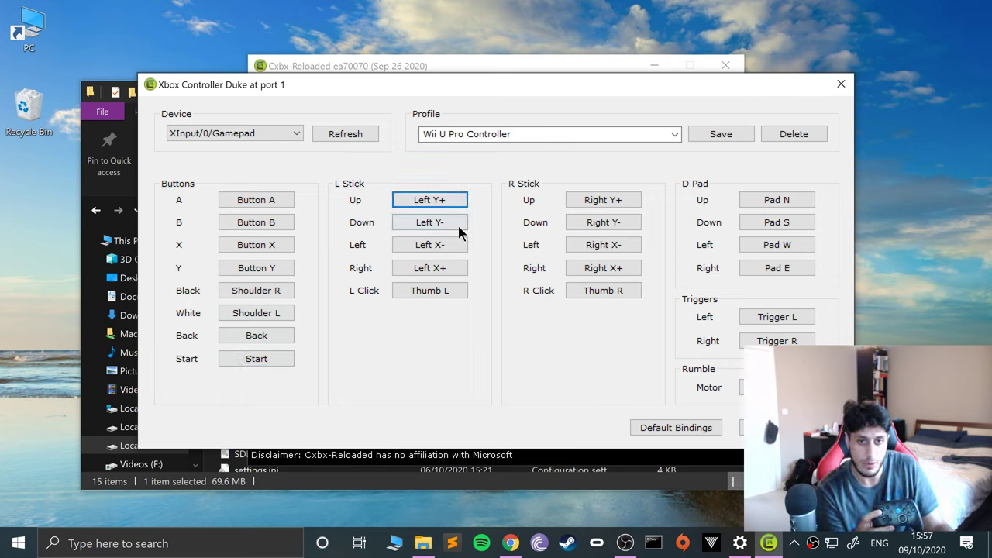
click(457, 223)
click(454, 246)
click(437, 271)
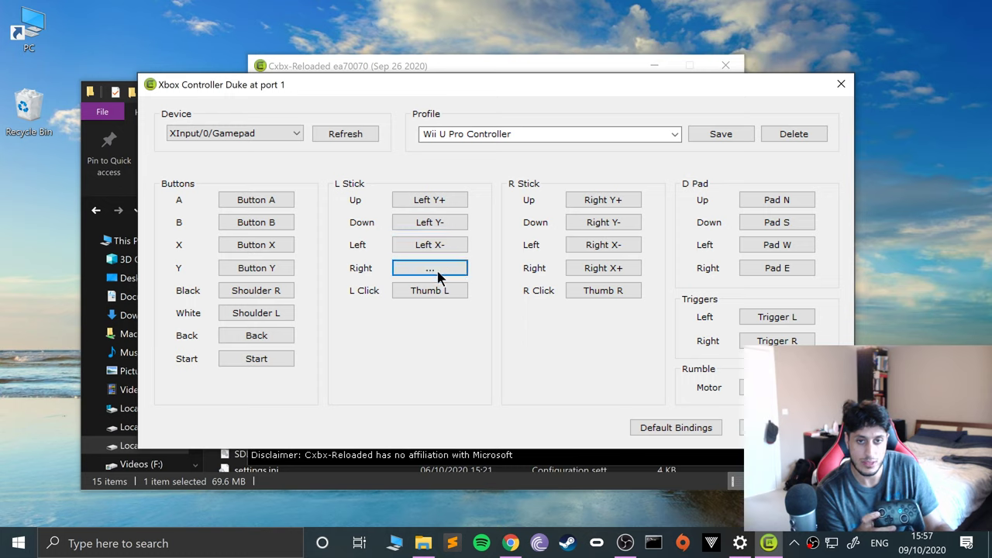
click(445, 290)
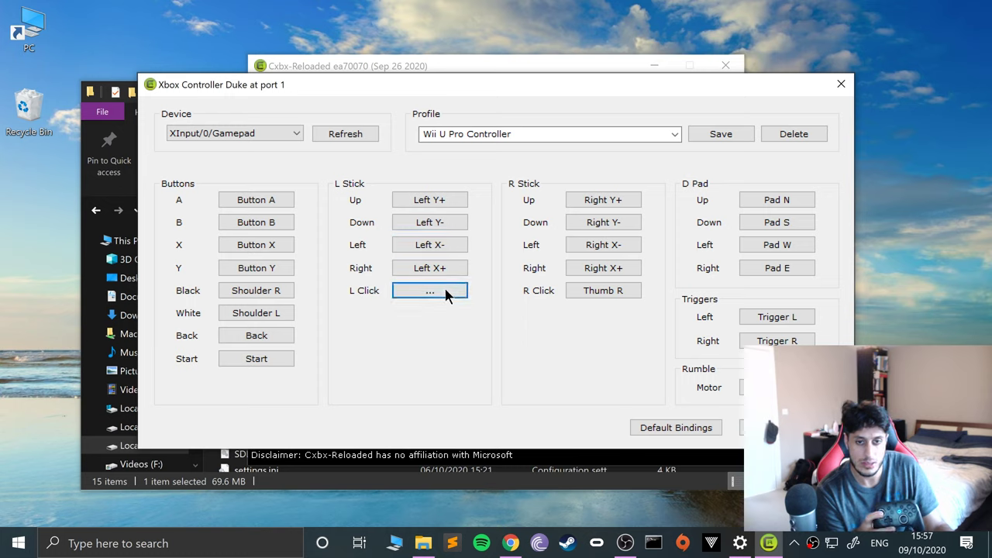
Step: Bind the right stick's up, down, left and right to Right Y+, Right Y-, Right X- and Right X+, and its click to Thumb R
click(606, 200)
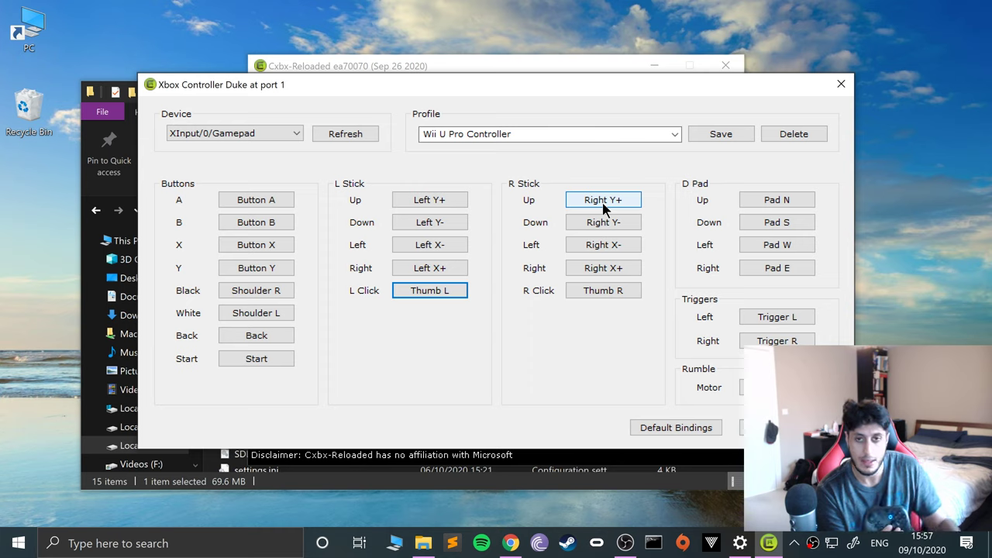
click(604, 203)
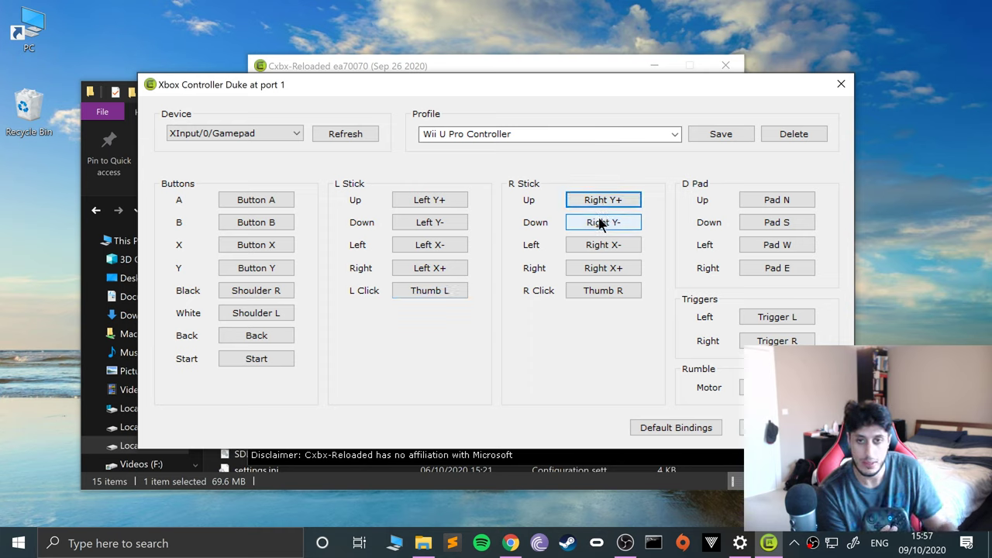
click(603, 223)
click(602, 246)
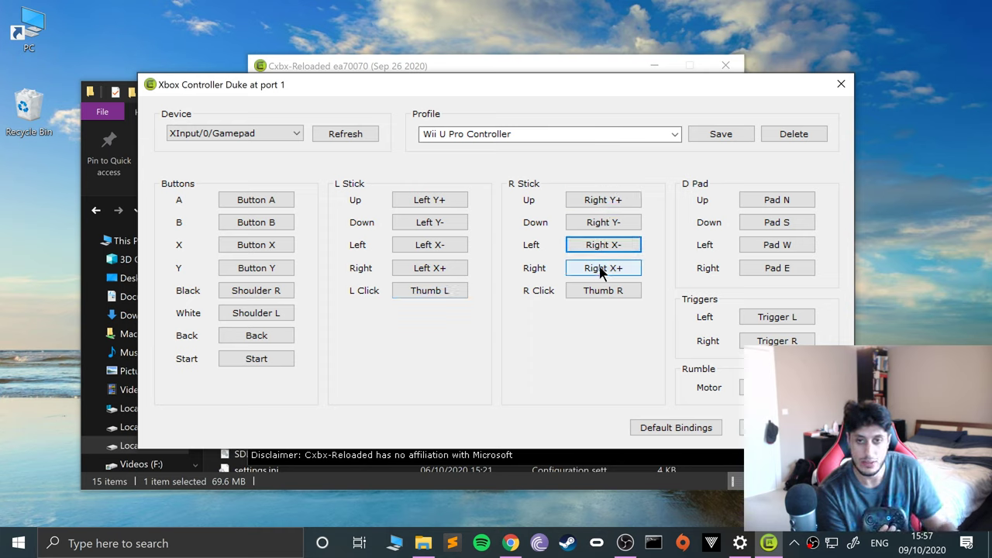
click(601, 268)
click(605, 290)
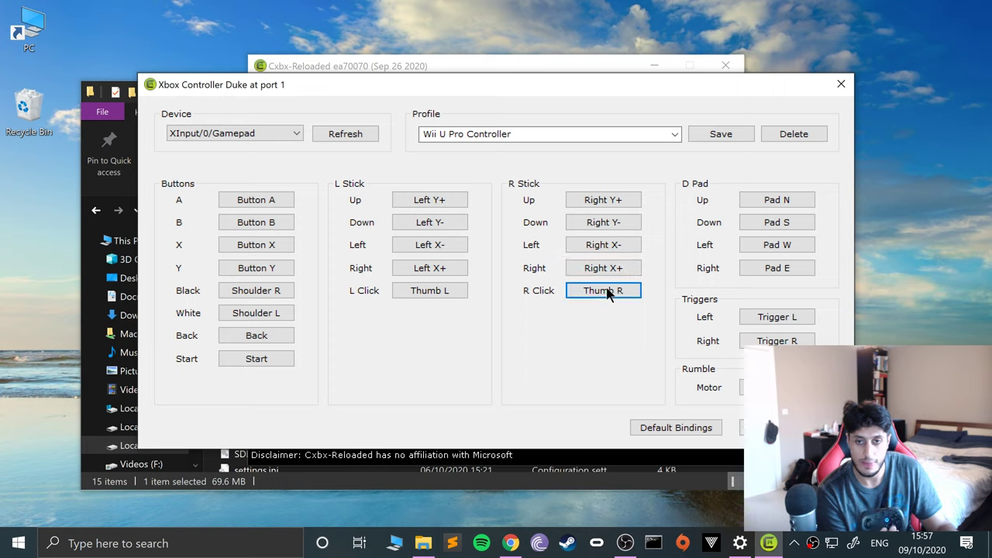
Step: Bind the D-pad's up, down, left and right to Pad N, S, W and E, and the triggers to Trigger L and Trigger R
click(771, 203)
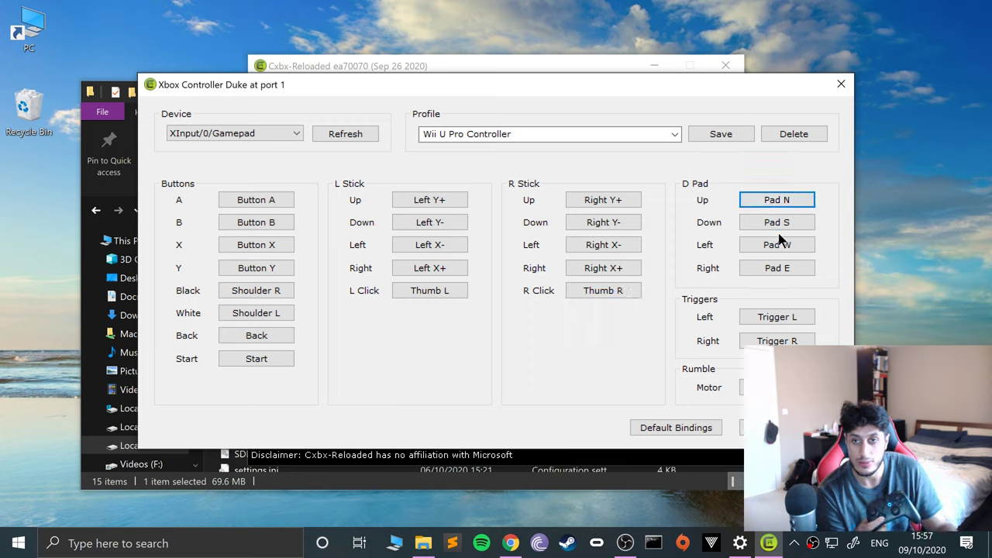
click(777, 224)
click(771, 249)
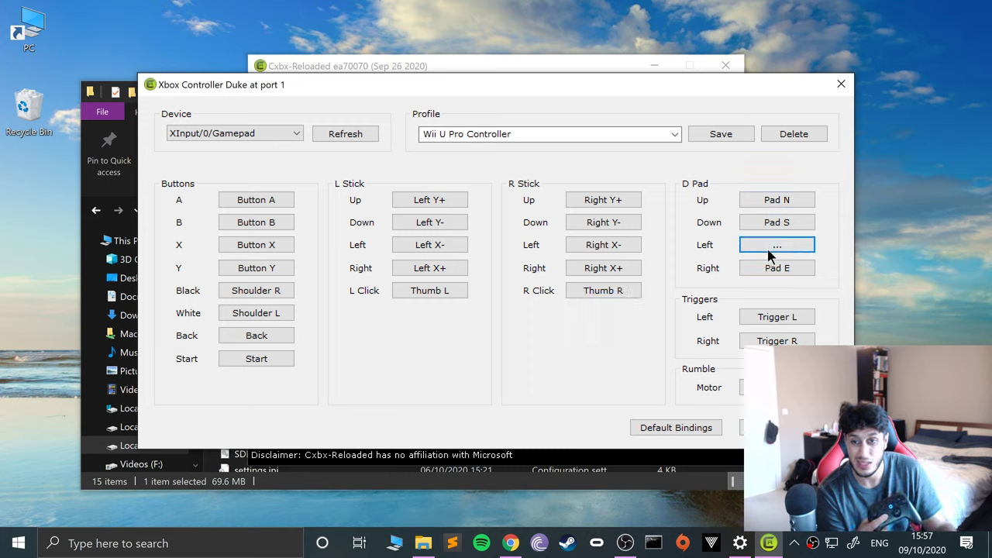
click(785, 271)
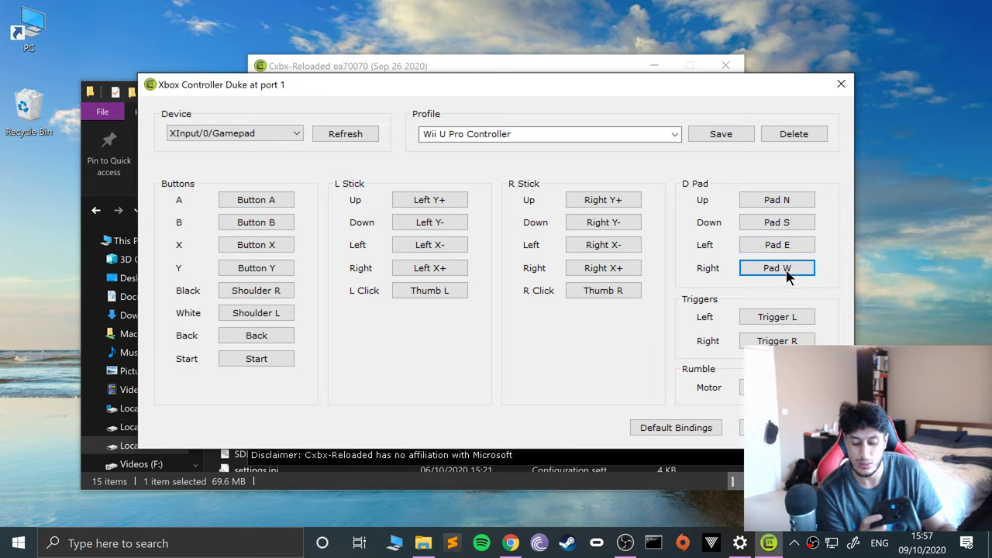
click(786, 241)
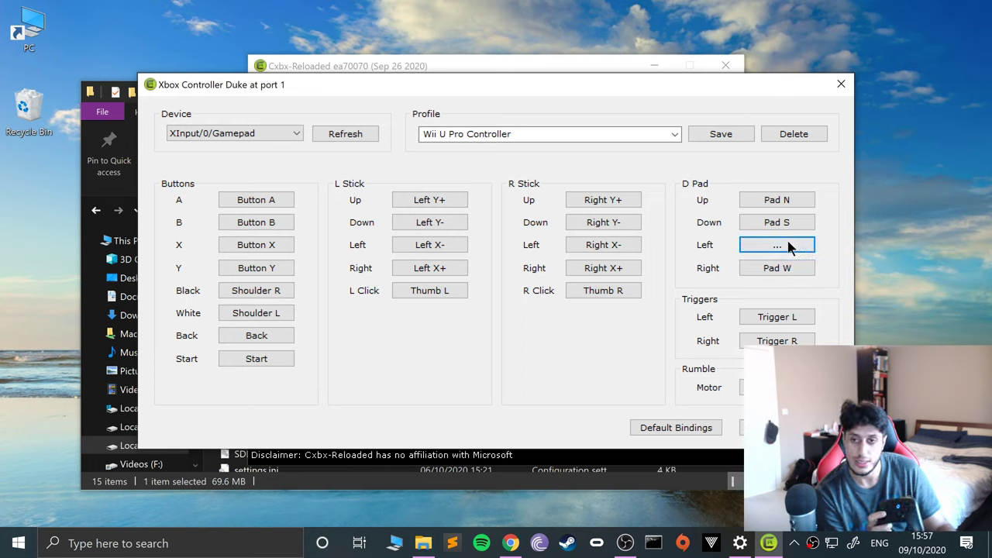
click(785, 265)
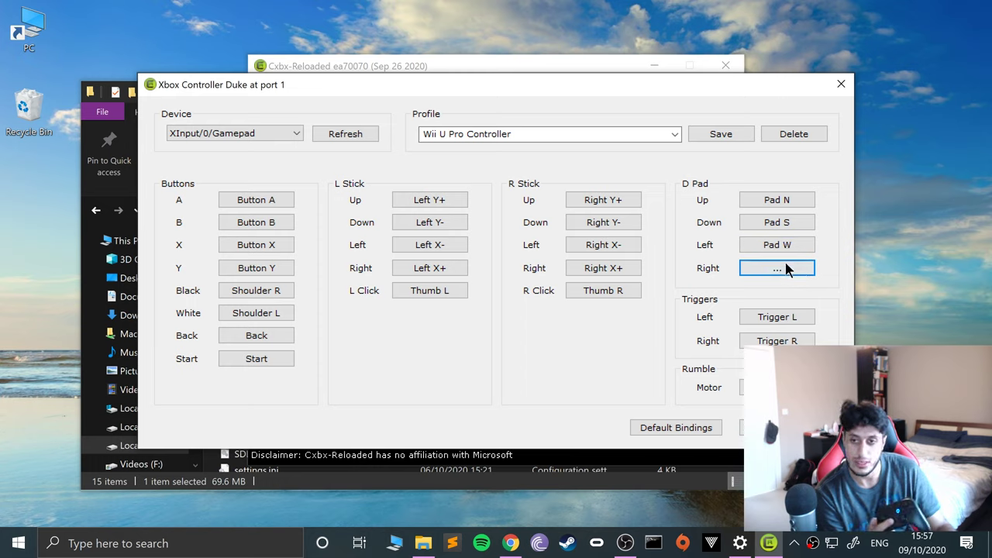
click(789, 318)
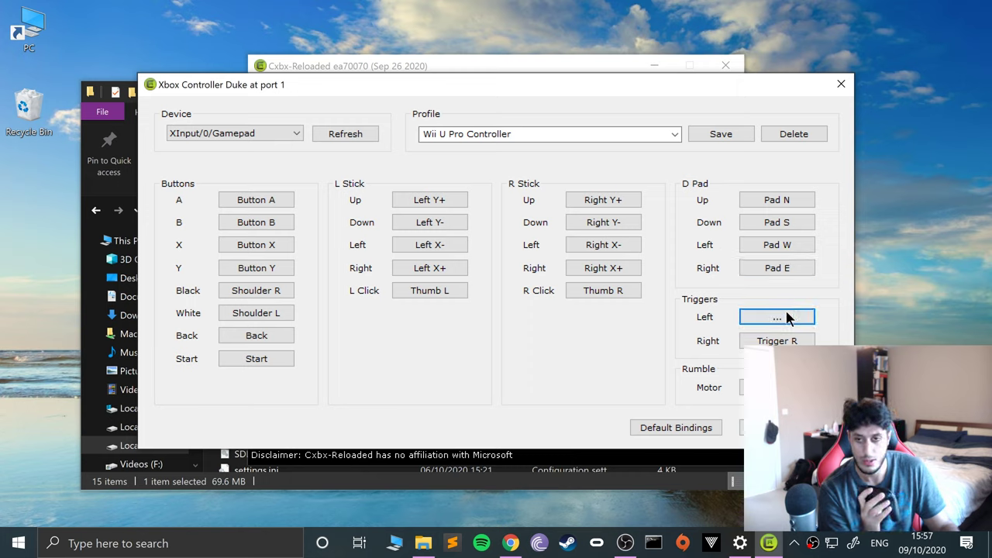
click(777, 341)
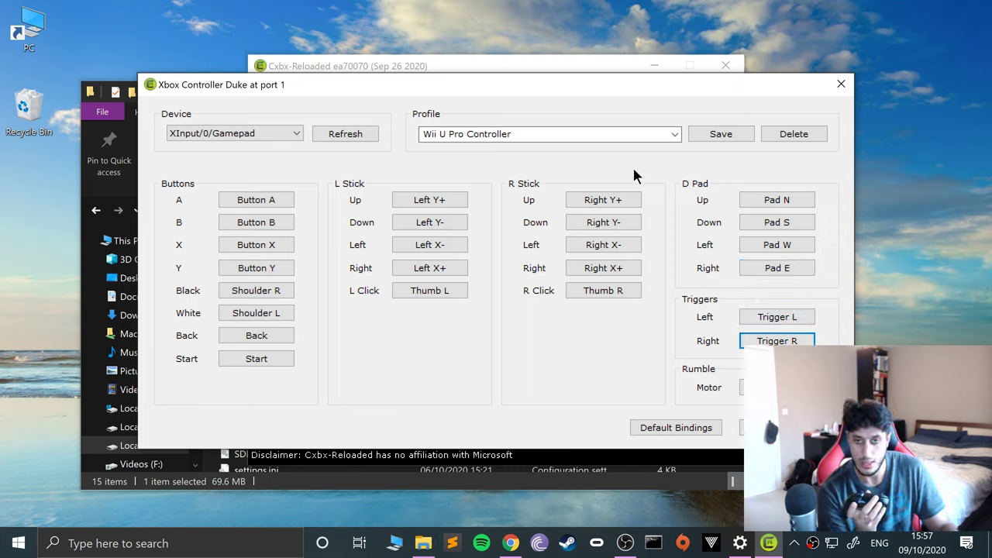
Step: Save the bindings as a new profile named Switch Pro Controller and close the Port 1 controller configuration
click(527, 133)
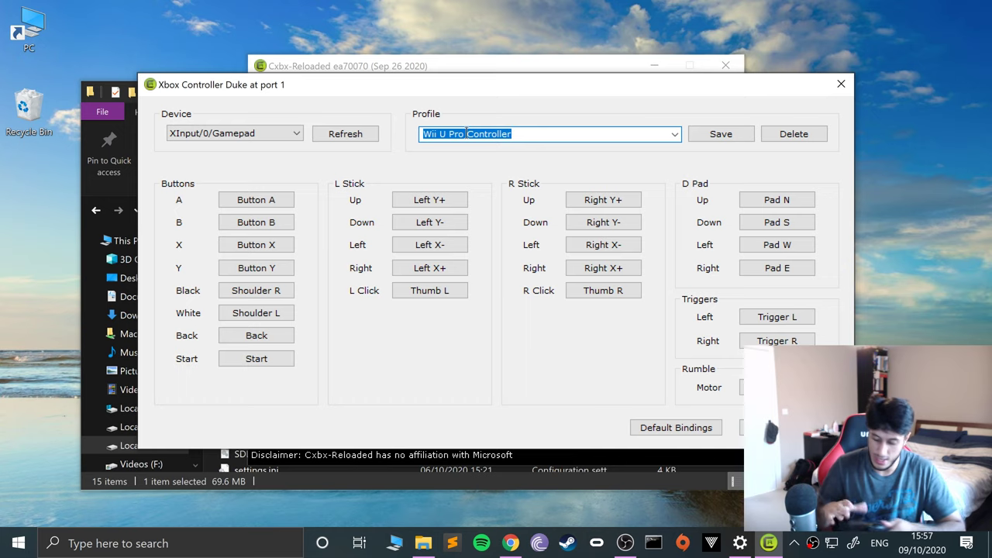
text(S)
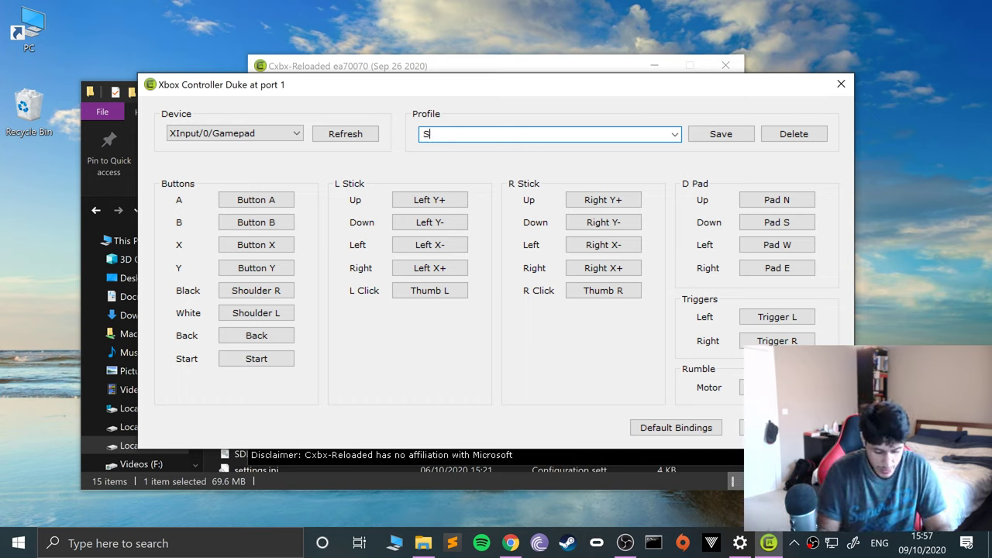
text(witch Pro )
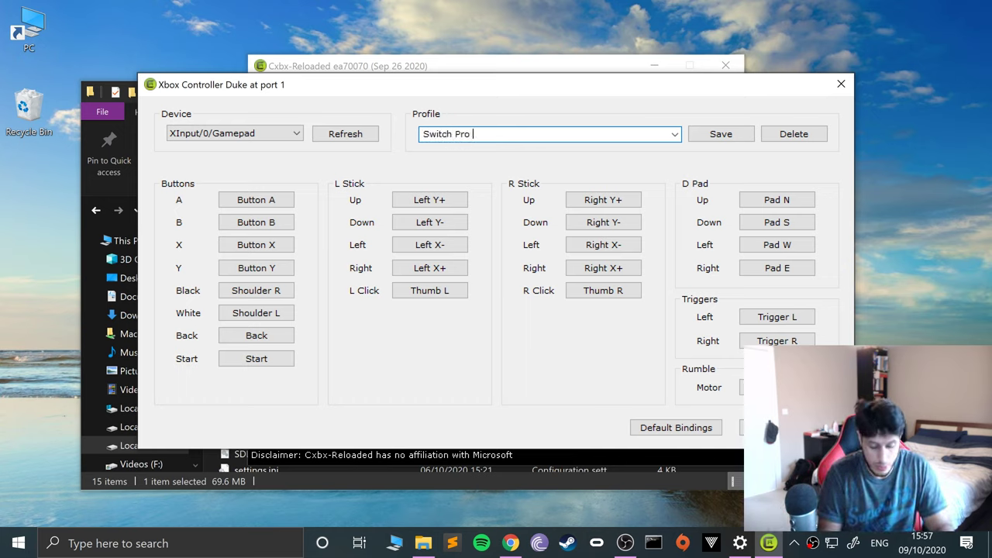
text(Controller)
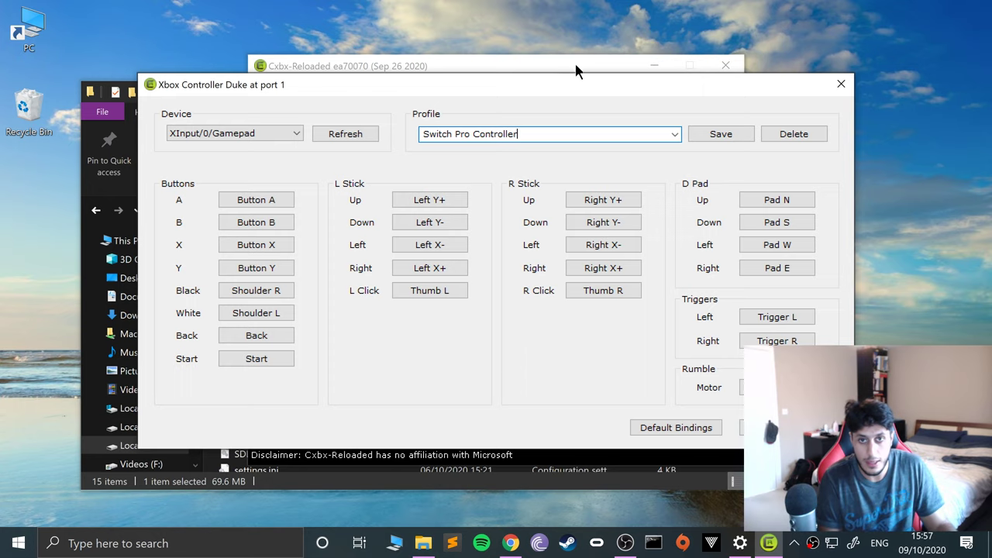
click(709, 134)
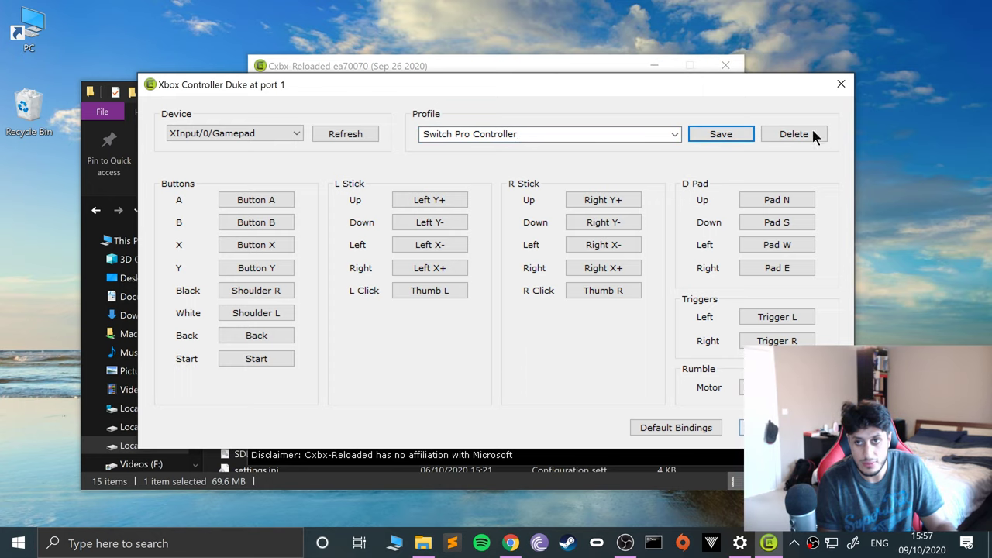
click(775, 427)
Step: Reopen the Port 1 controller configuration, choose the Switch Pro Controller profile, and close both configuration windows
click(575, 204)
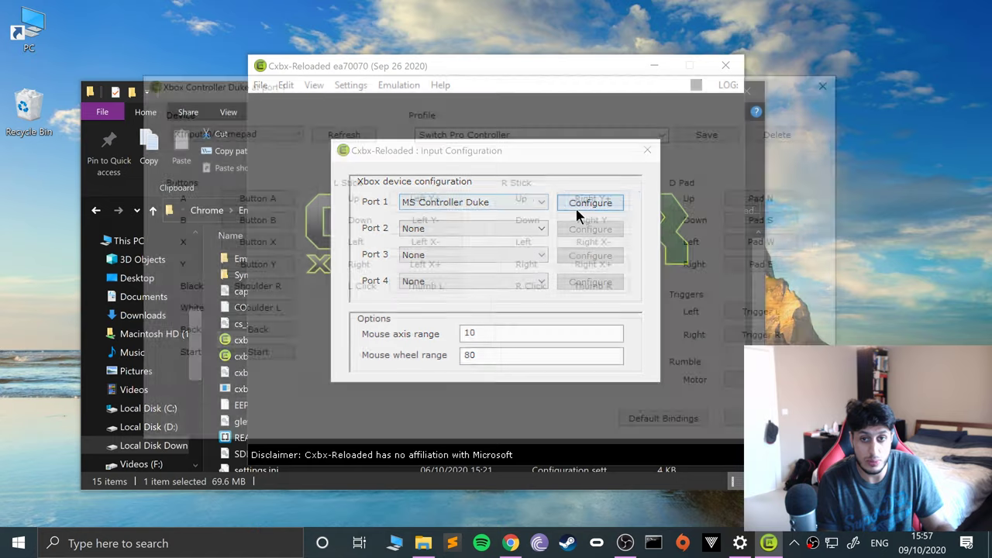
click(674, 133)
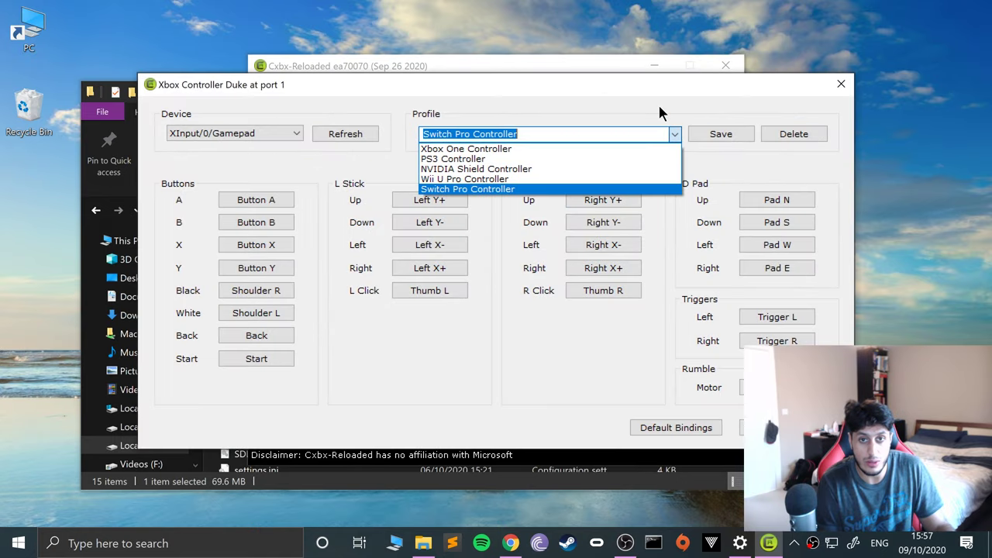
click(602, 191)
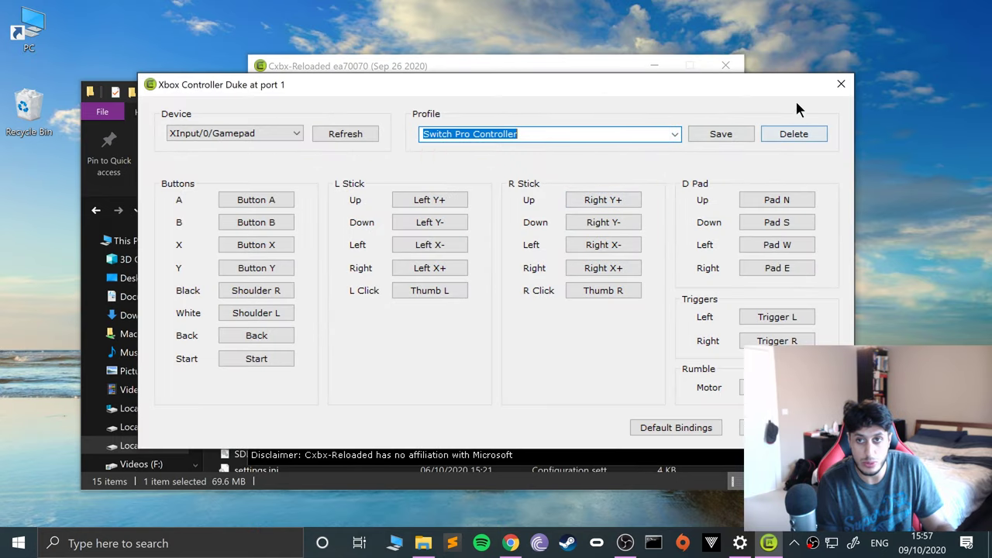
click(840, 84)
click(649, 145)
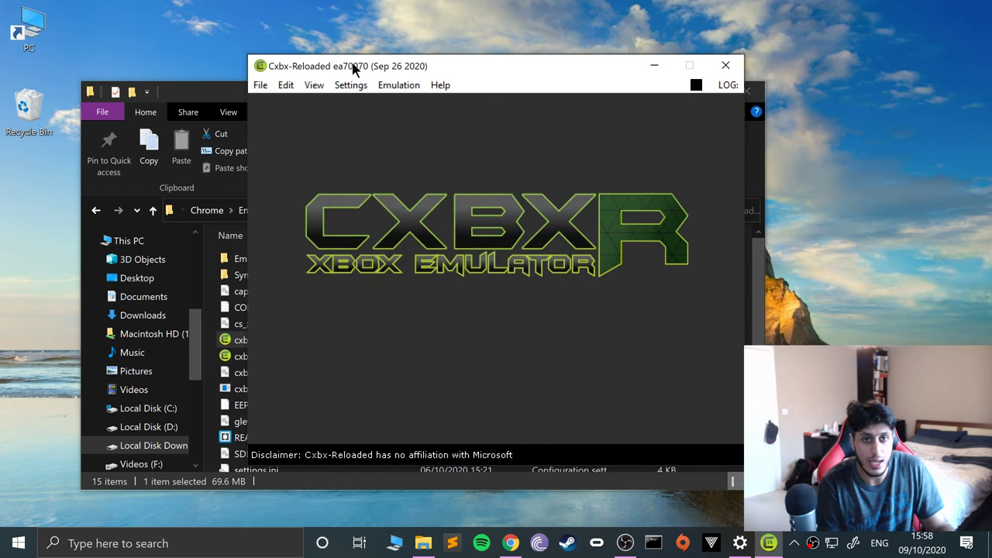
Step: Load Shrek 2 from the recent Xbe files, continue past the signature warning, and start emulation
click(260, 85)
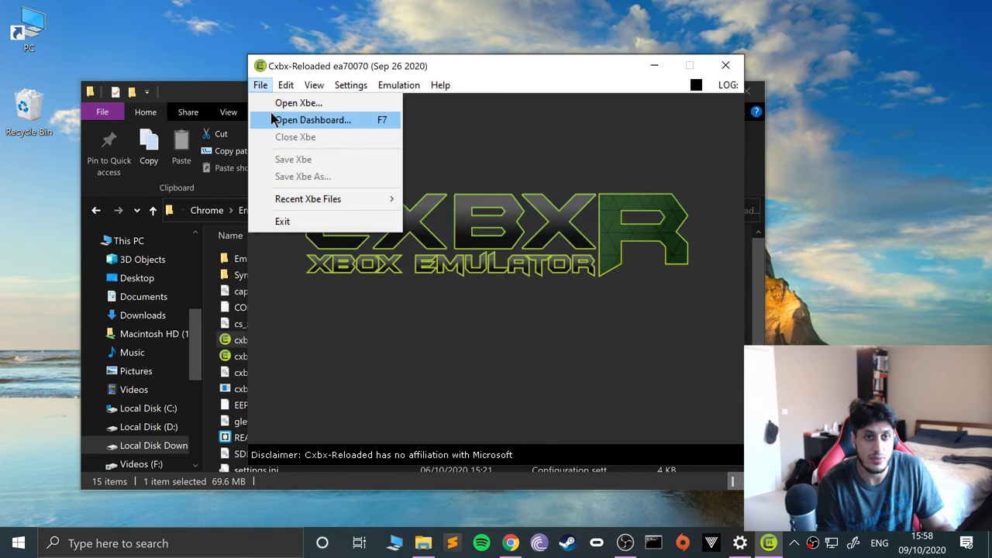
mouse_move(317, 199)
click(481, 201)
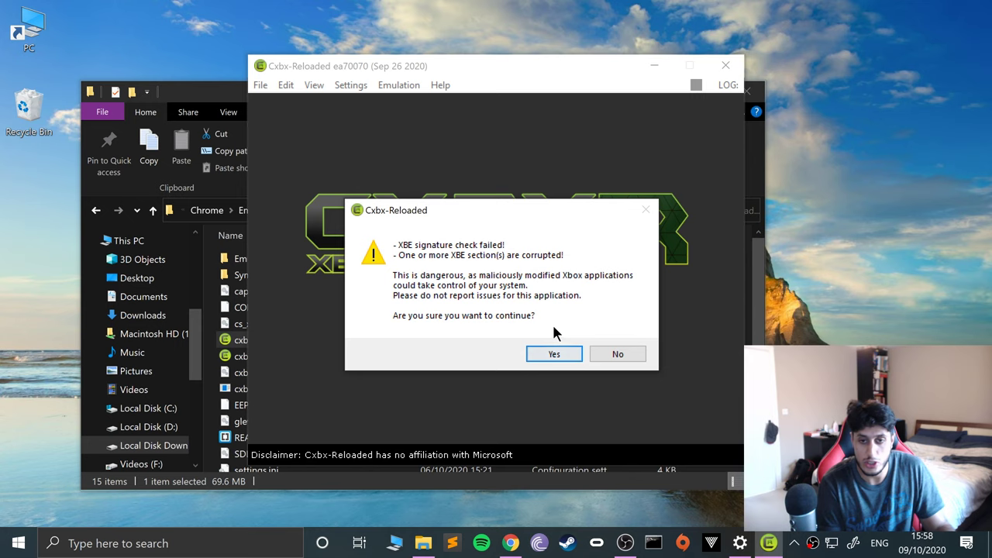
click(553, 353)
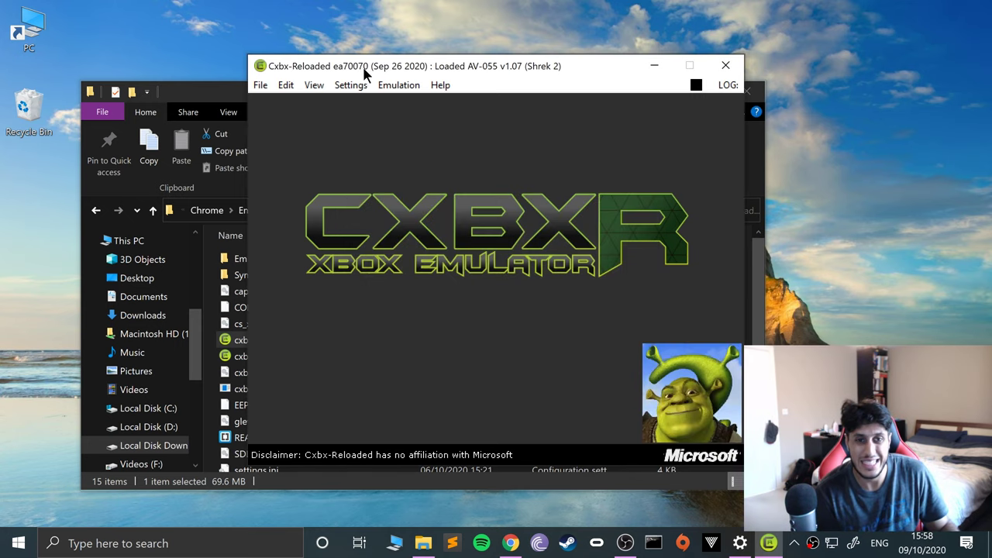
click(389, 85)
click(397, 103)
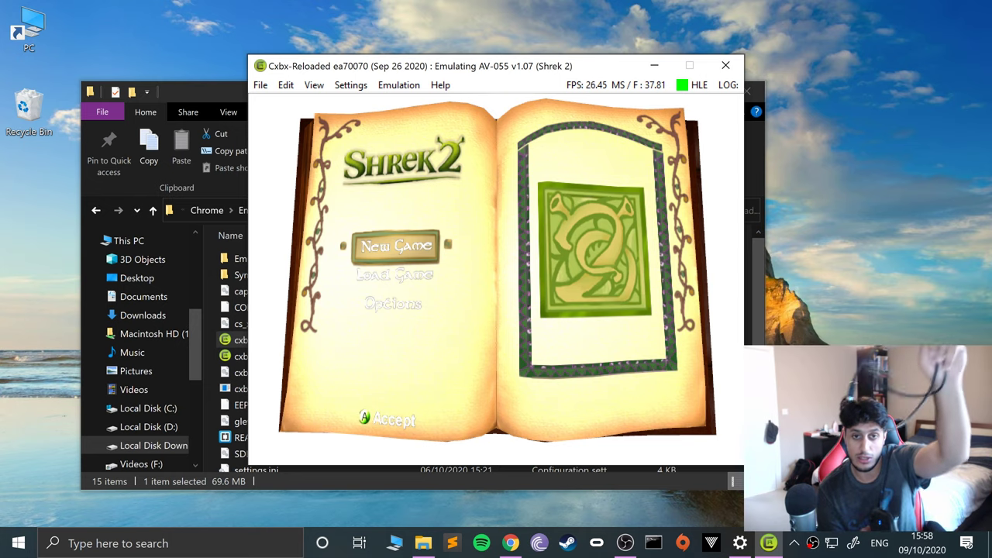
Step: Test the controller in the Shrek 2 main menu by moving to Load Game and back, and open New Game
key(Down)
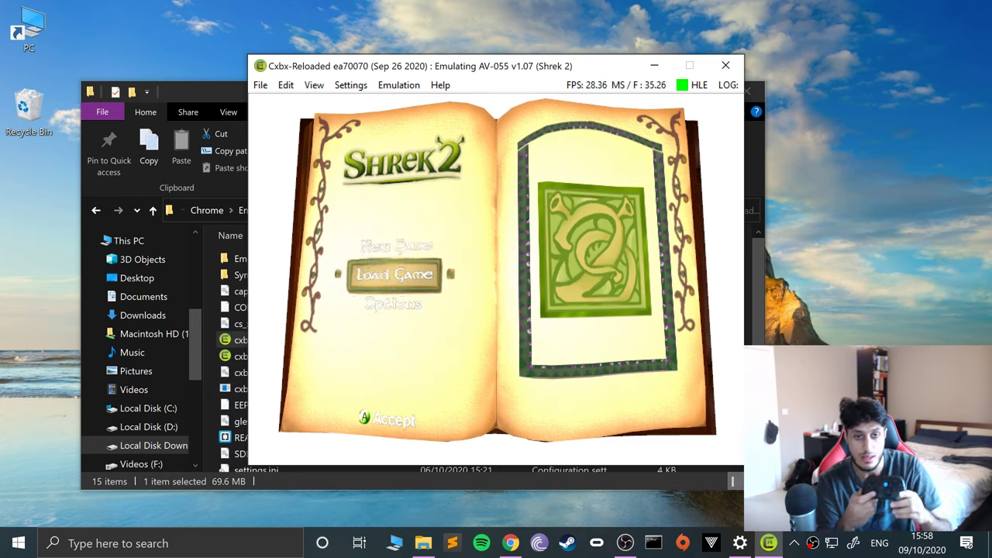
key(Up)
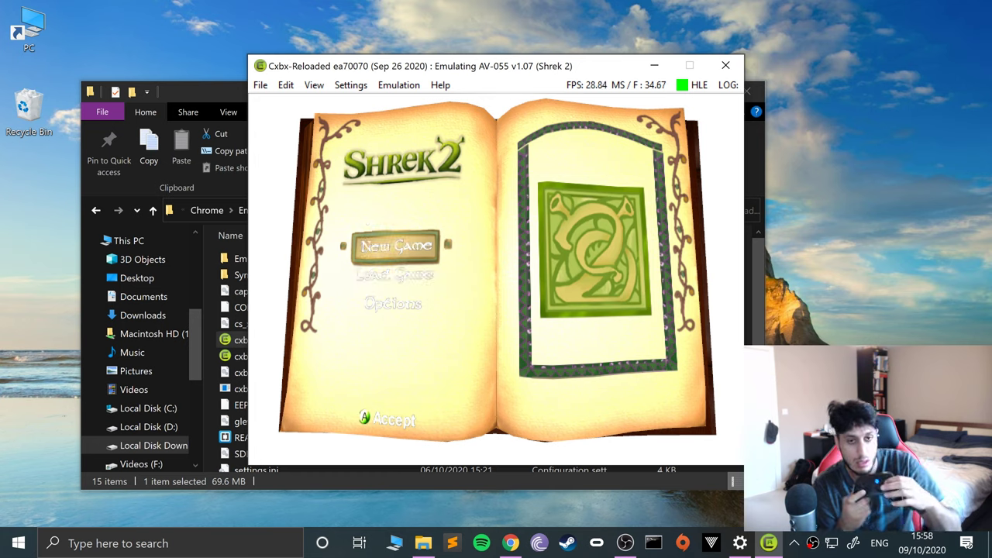
key(Return)
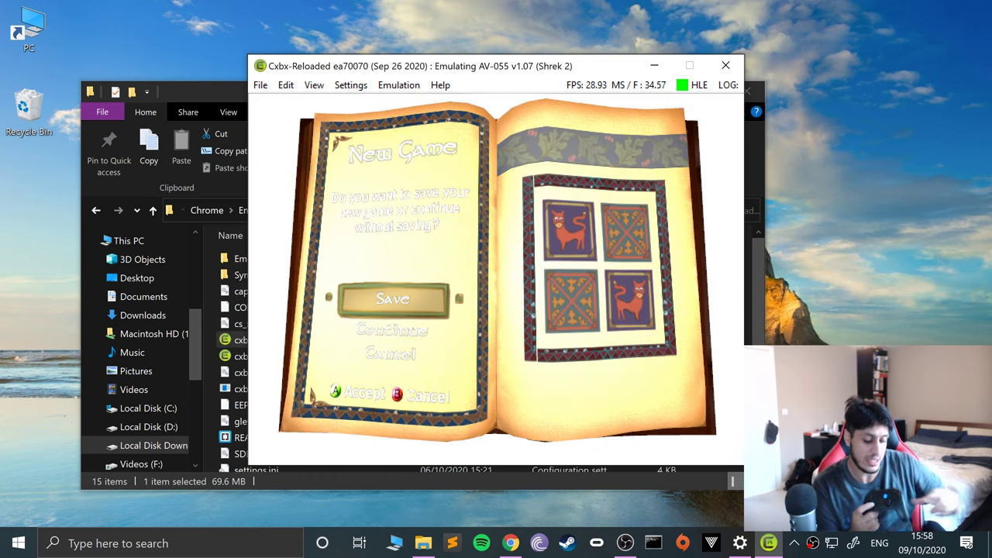
Step: Test moving the selection between Save and Continue on the New Game page, and close the emulator
key(Up)
key(Down)
key(Up)
key(Down)
key(Down)
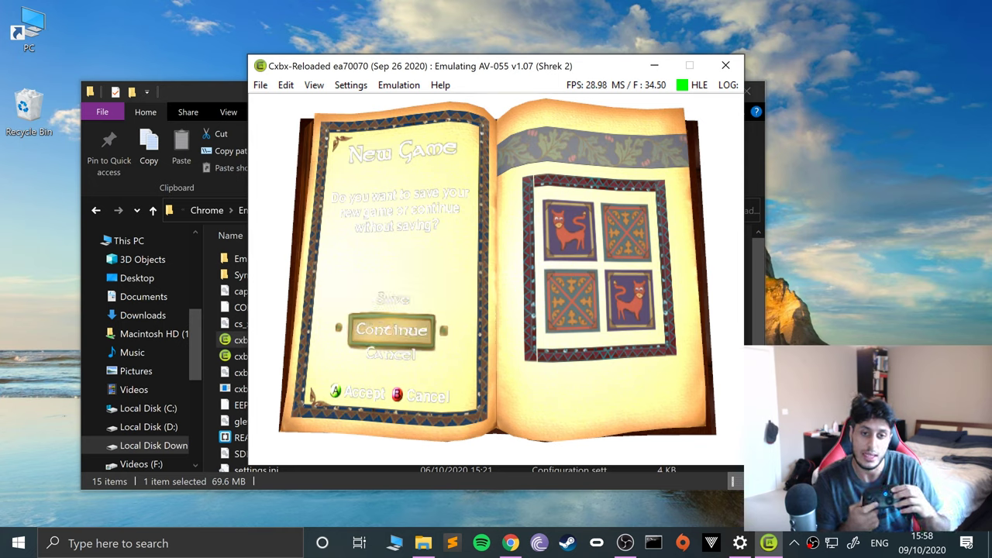
key(Up)
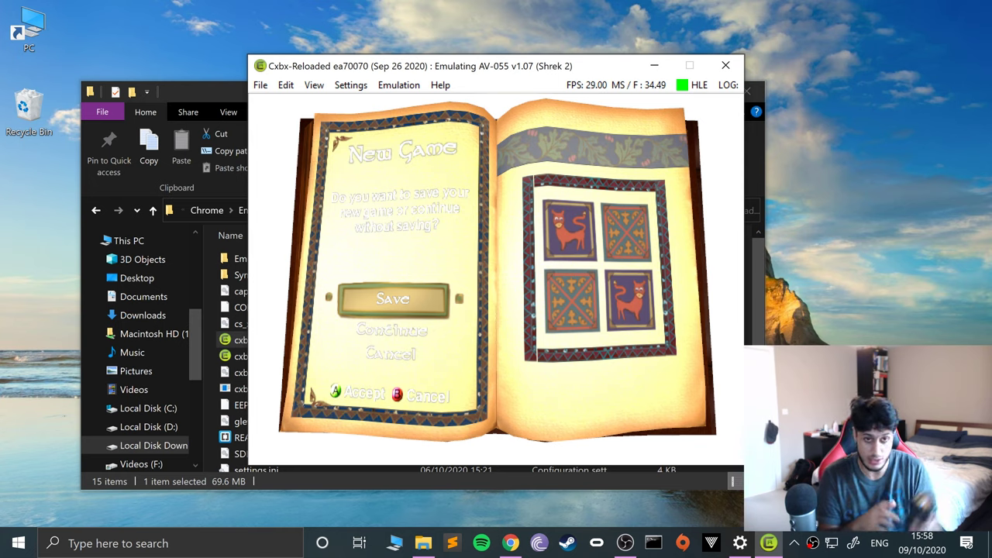
click(714, 68)
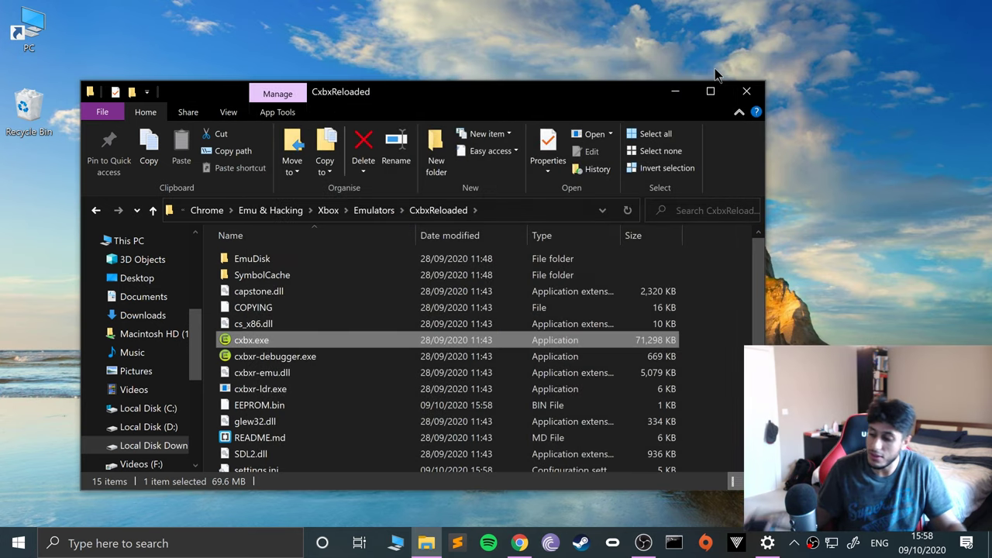